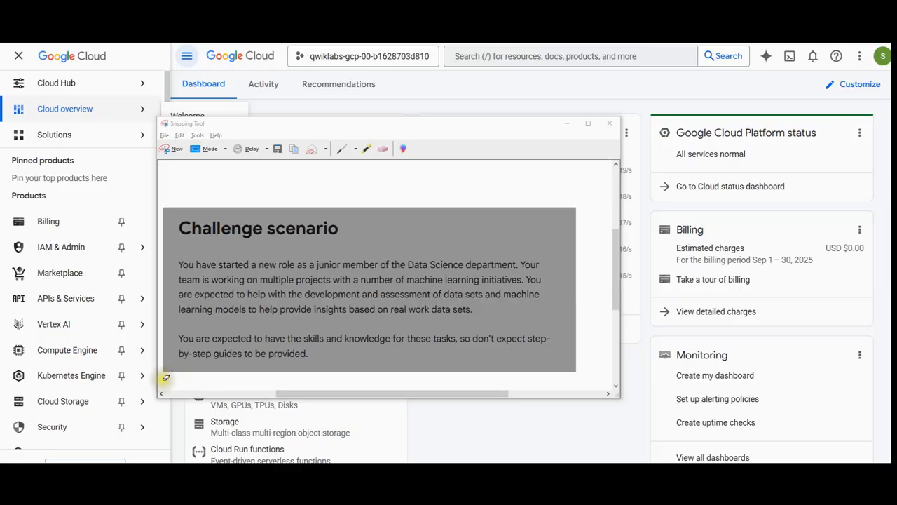
Switch to the Google Cloud console, search for bigquery, open BigQuery and dismiss its welcome message.
left_click(165, 380)
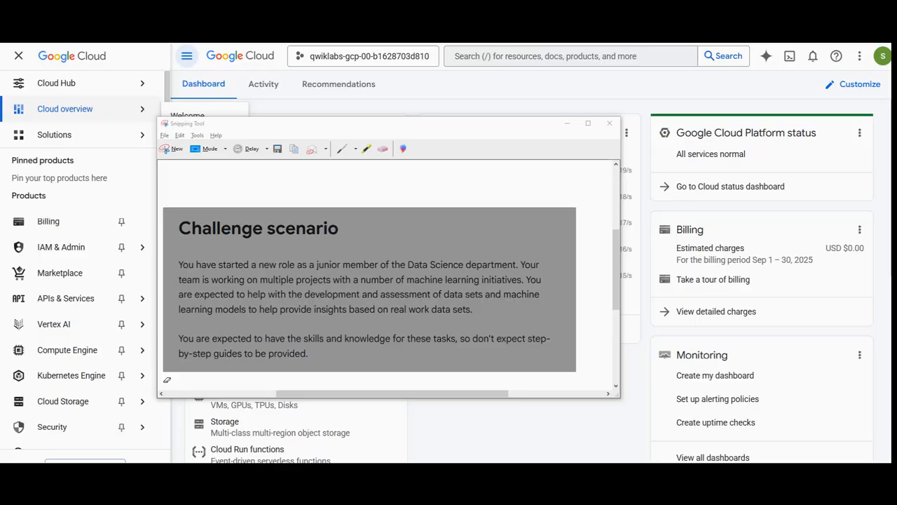
key("alt+Tab")
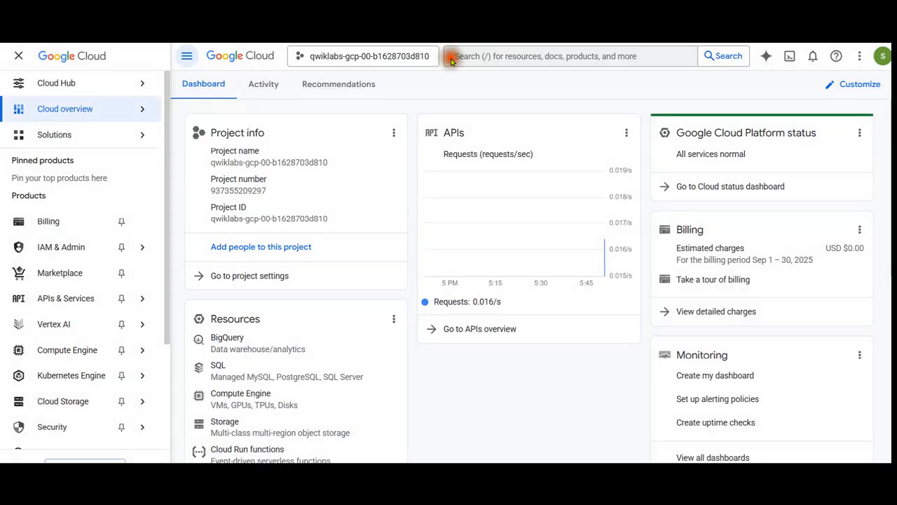
left_click(482, 56)
type("bigquery export")
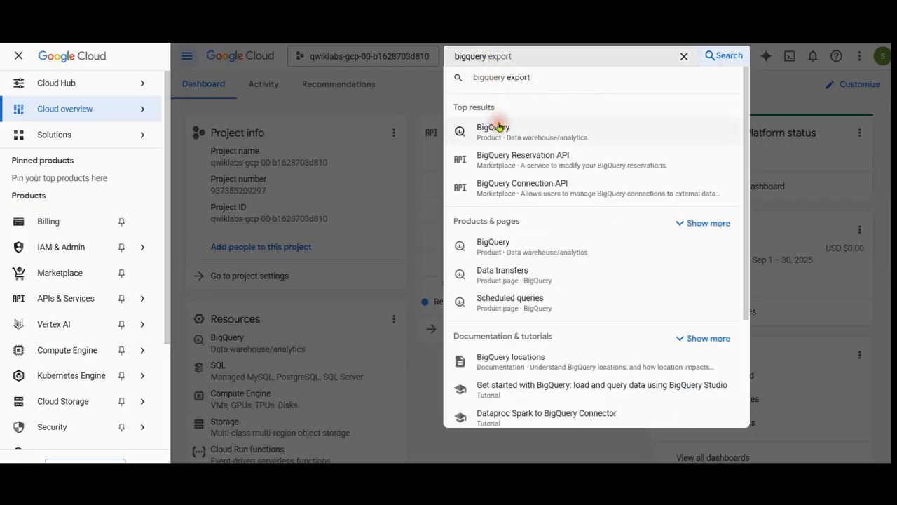
left_click(496, 127)
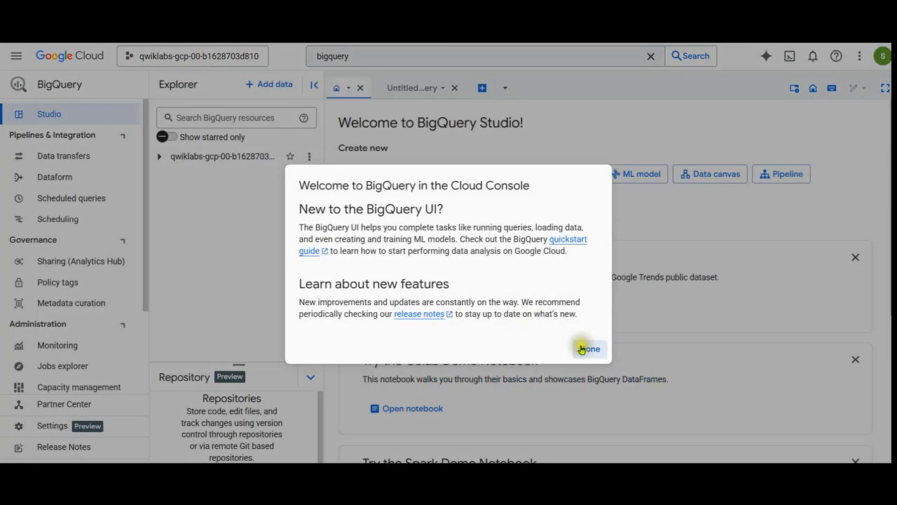
left_click(586, 346)
In a new SQL query, paste and run the CREATE OR REPLACE MODEL statement for ecommerce.customer_classification_model, a logistic_reg model with label will_buy_on_return_visit.
left_click(404, 88)
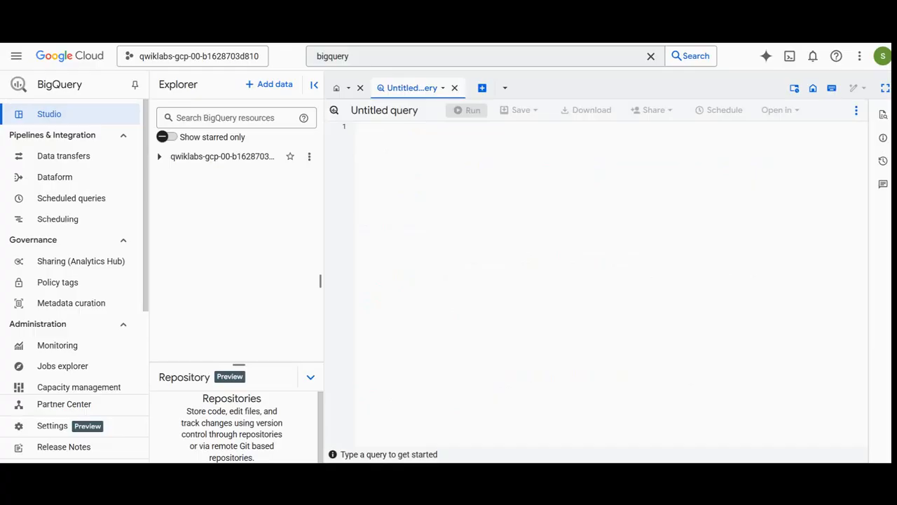
left_click(448, 208)
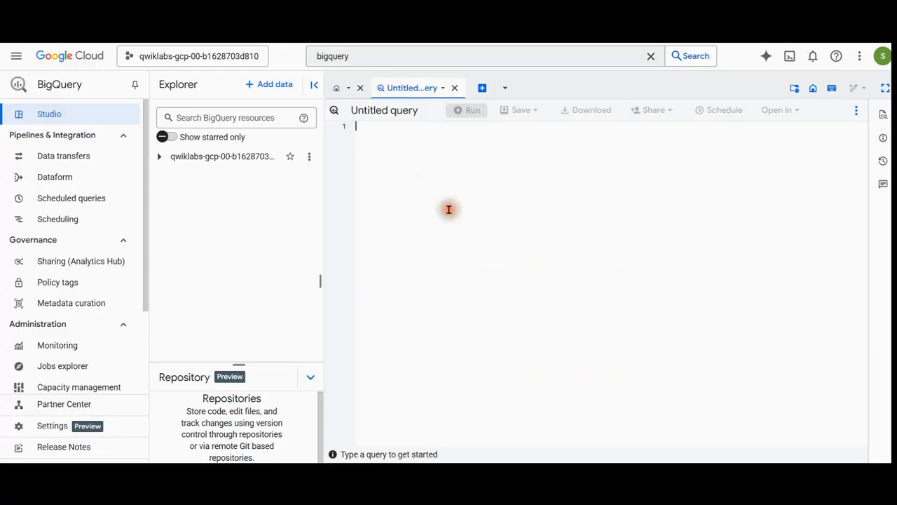
type("CREATE OR REPLACE MODEL `ecommerce.customer_classification_model`   OPTIONS   (   model_type='logistic_reg',   labels = ['will_buy_on_return_visit']   )   AS    #standardSQL   SELECT   * EXCEPT(fullVisitorId)   FROM    # features   (SELECT       fullVisitorId,       IFNULL(totals.bounces, 0) AS bounces,       IFNULL(totals.timeOnSite, 0) AS time_on_site   FROM       `data-to-insights.ecommerce.web_analytics`   WHERE       totals.newVisits = 1       AND date BETWEEN '20160801' AND '20170430' # train on first 9 months   JOIN   (SELECT       fullvisitorid,       IF(COUNTIF(totals.transactions > 0 AND totals.newVisits IS NULL) > 0, 1, 0) AS will_buy_on_return_visit   FROM       `data-to-insights.ecommerce.web_analytics`   GROUP BY fullvisitorid)   USING (fullVisitorId);")
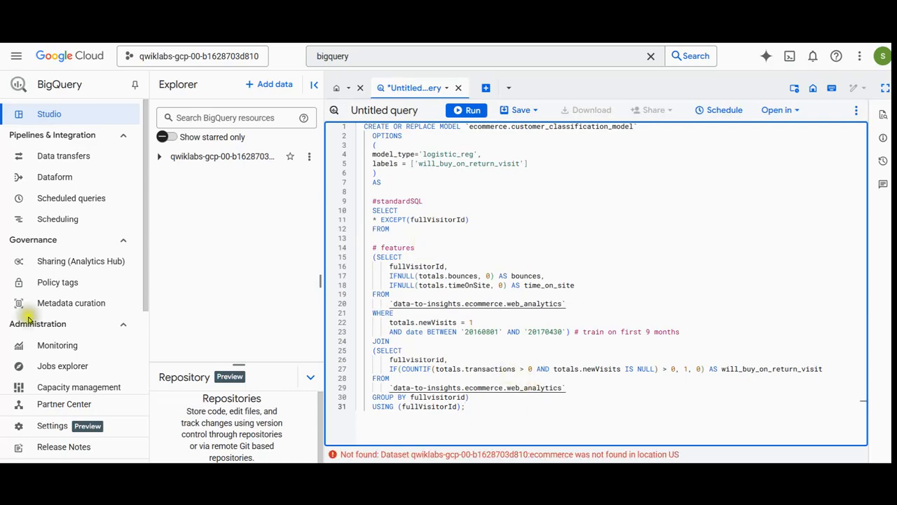
left_click(471, 111)
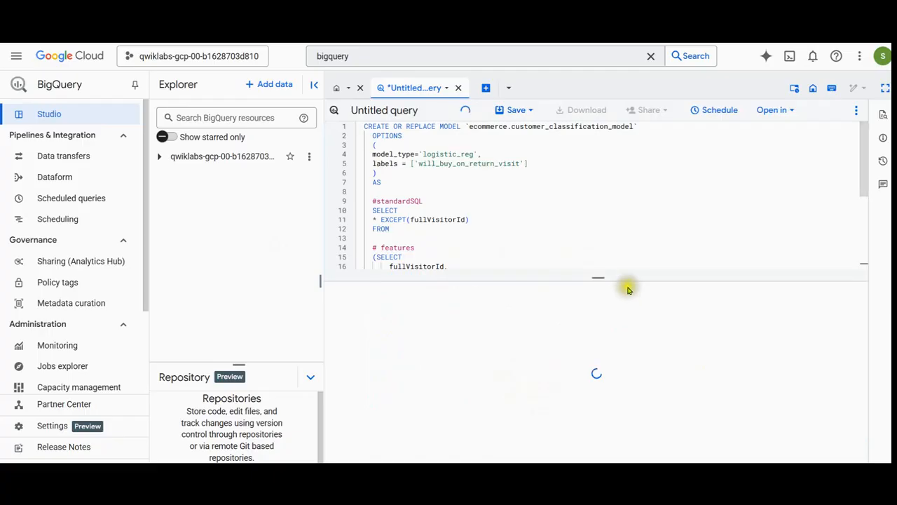
left_click_drag(598, 277, 611, 356)
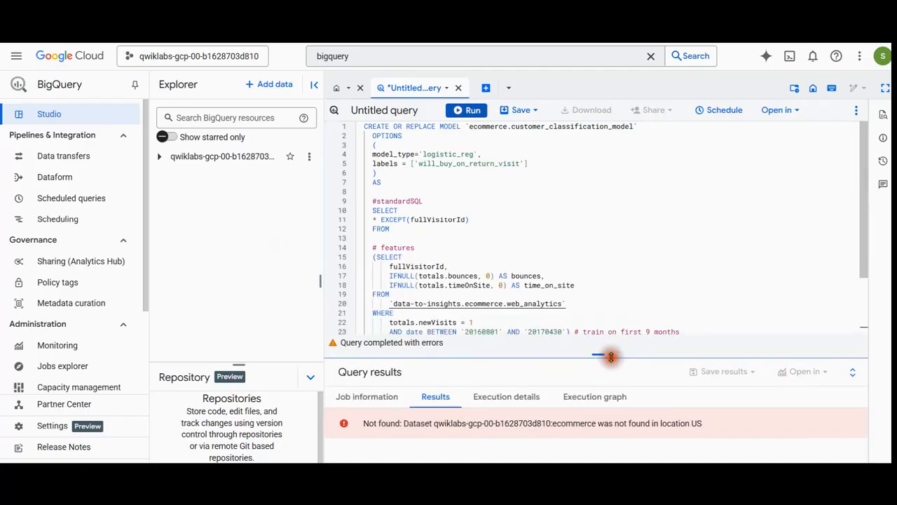
left_click(501, 203)
key("shift+Home")
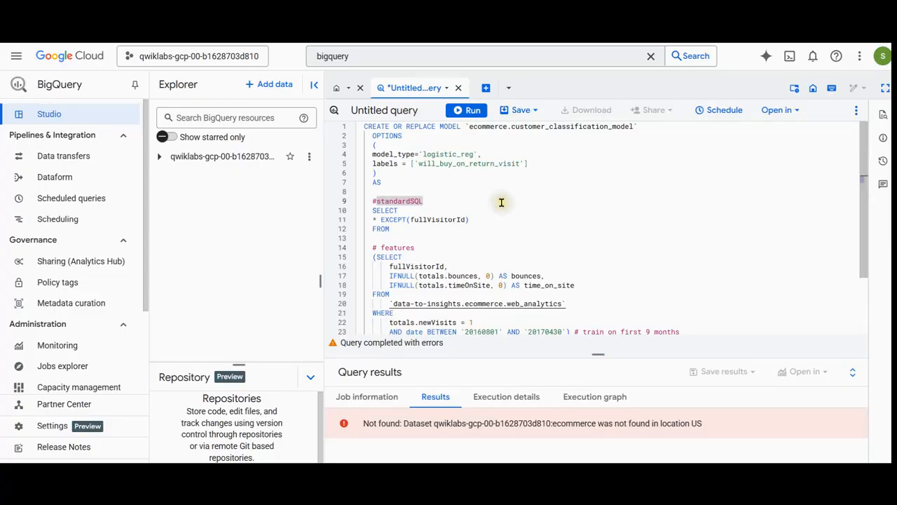
Create a dataset with the ID ecommerce in the project, keeping the US multi-region location.
left_click(309, 161)
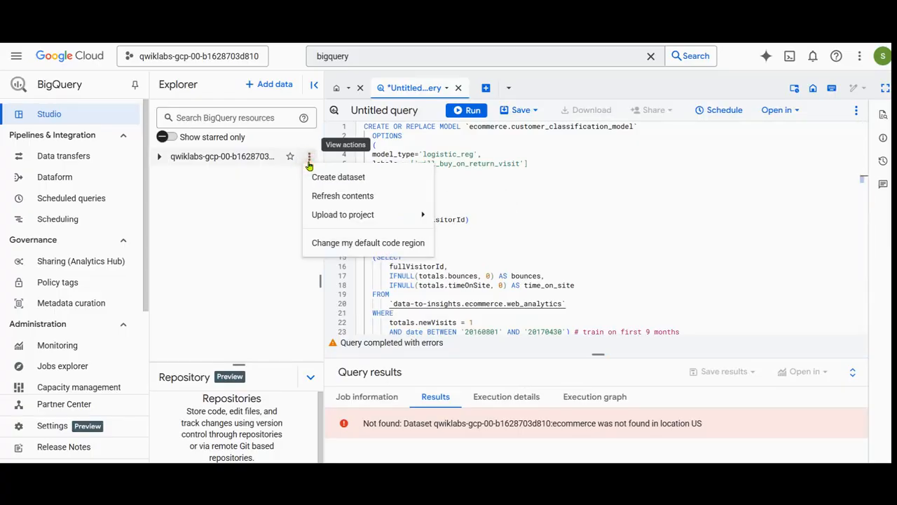
left_click(313, 175)
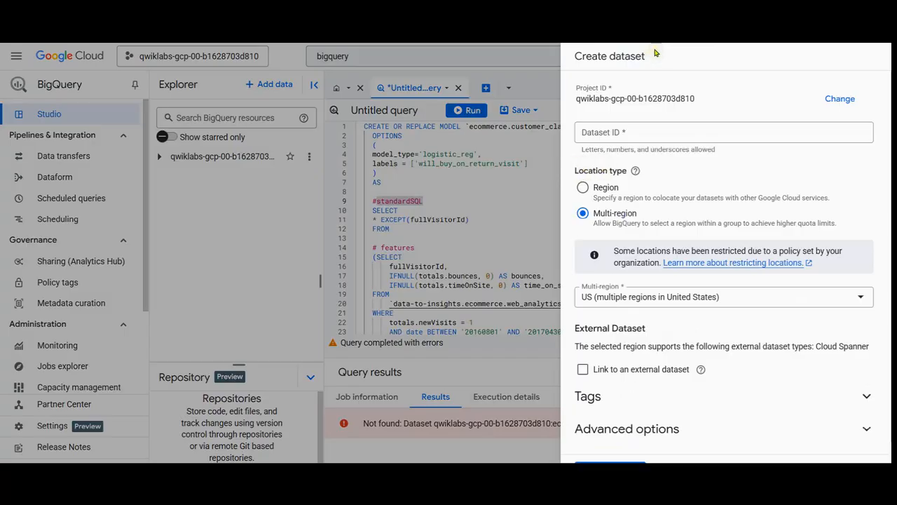
left_click(653, 132)
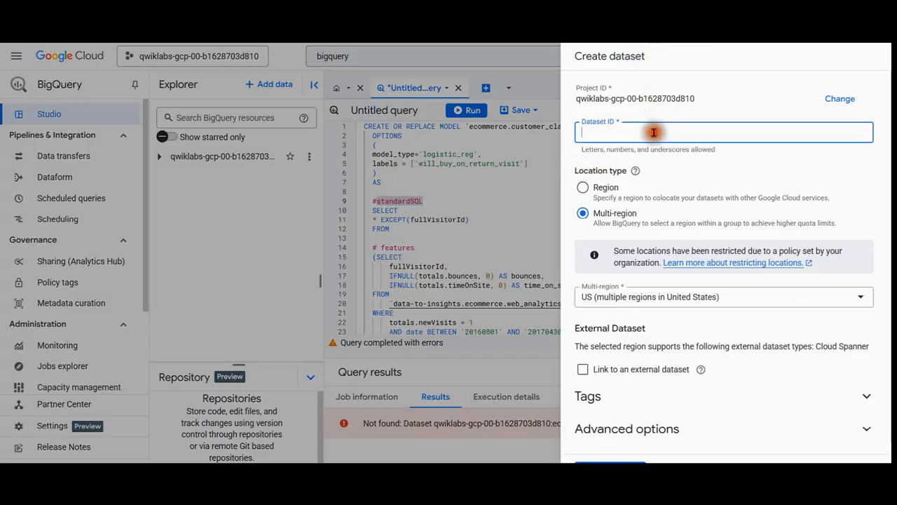
type("ecommerce")
left_click(607, 459)
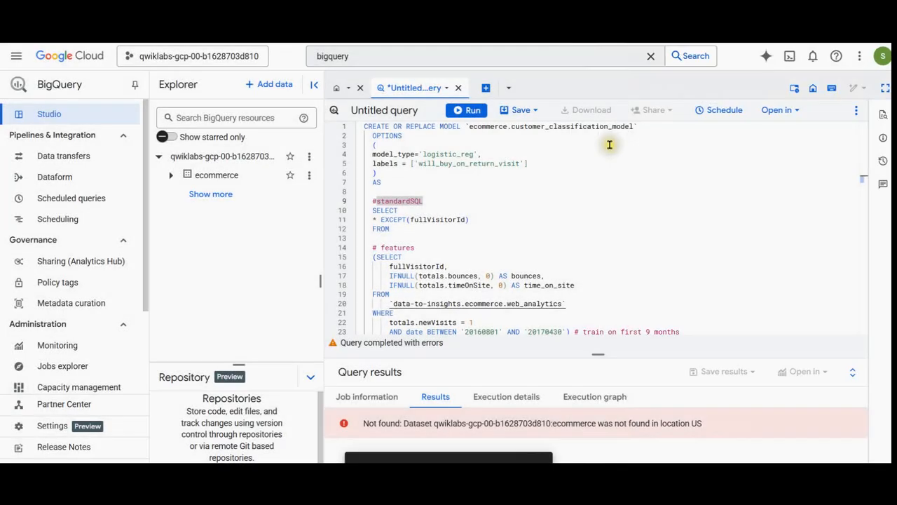
Examine the query's CREATE OR REPLACE MODEL line and its model type and label options.
left_click(466, 132)
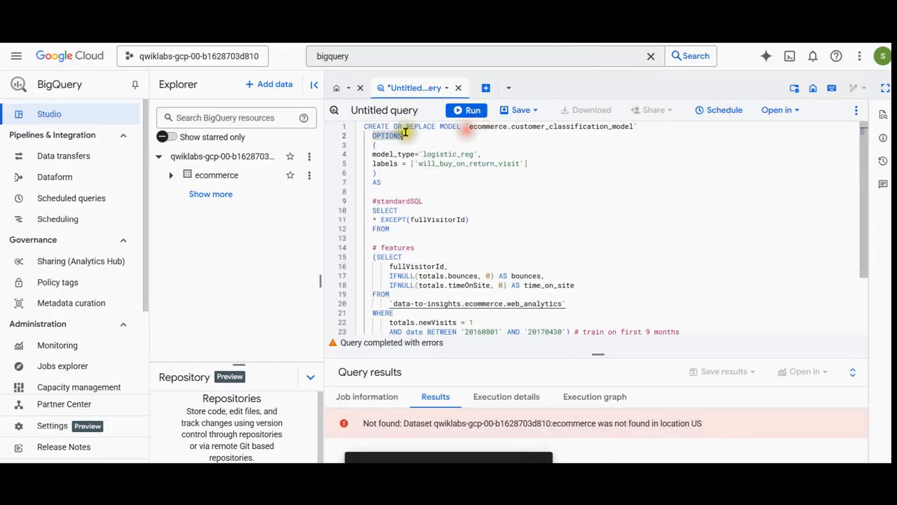
left_click_drag(365, 126, 641, 127)
left_click(634, 138)
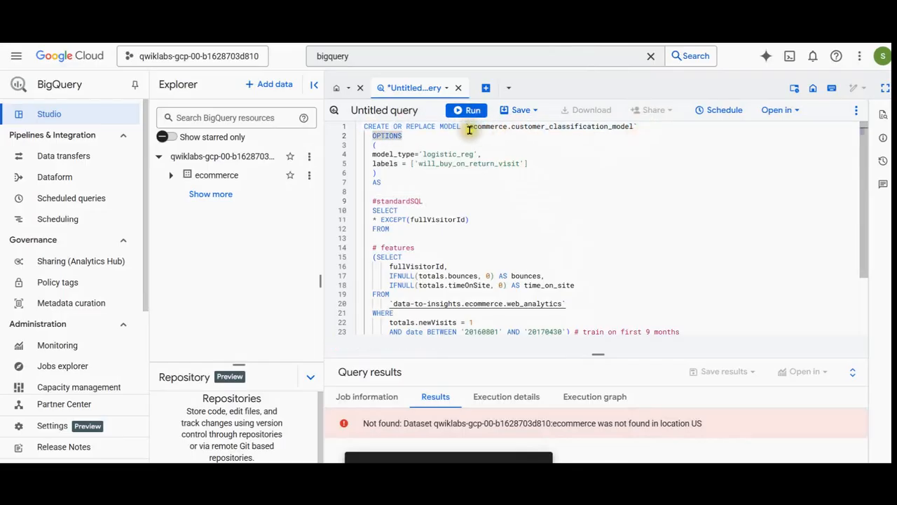
left_click(484, 146)
left_click_drag(373, 153, 504, 153)
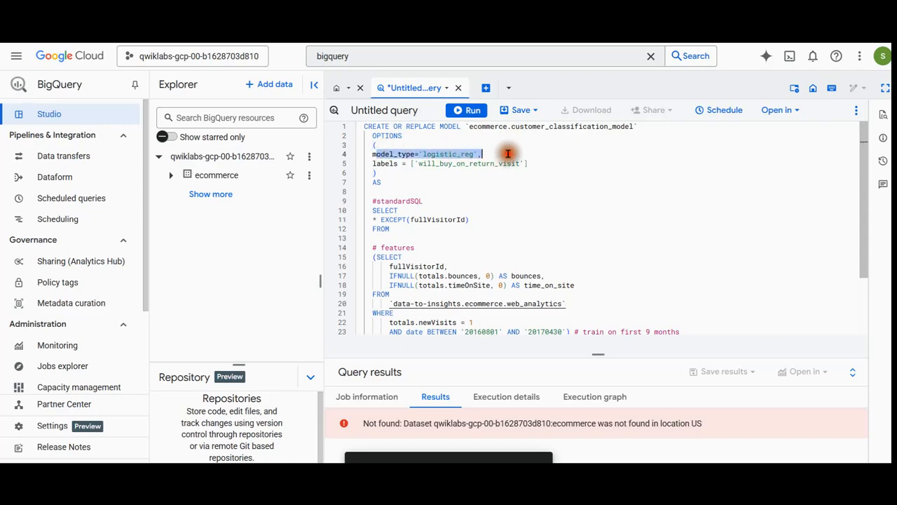
left_click(526, 194)
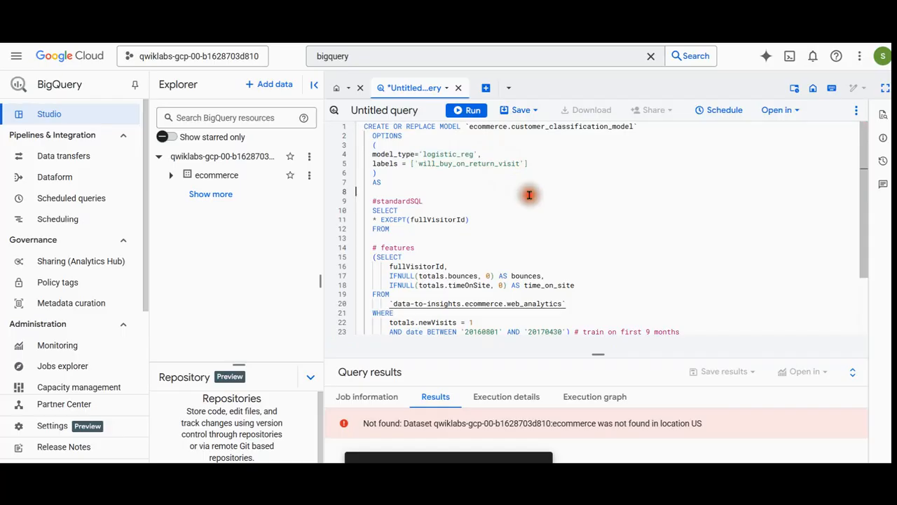
left_click_drag(373, 163, 567, 165)
left_click(564, 186)
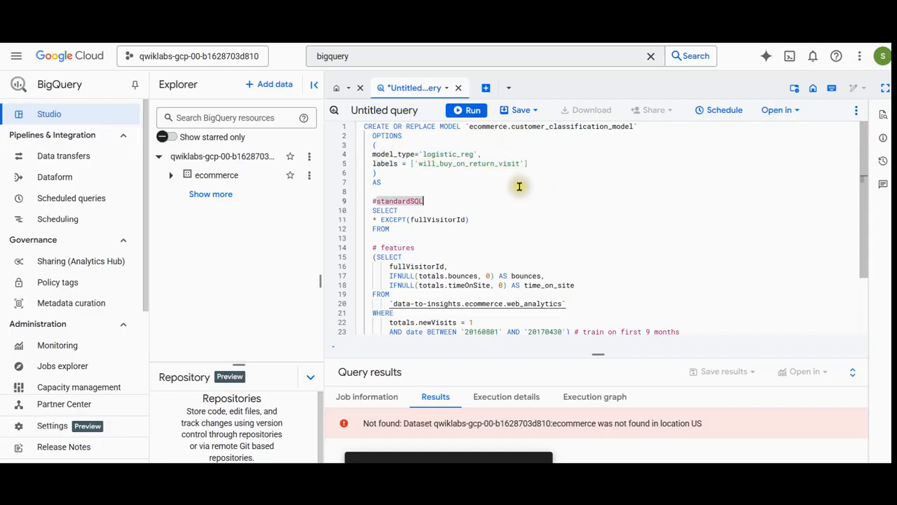
Examine the query's training SELECT: the feature columns, web_analytics source table, date range filter and joined purchase label subquery.
left_click(491, 231)
scroll(377, 161, "down", 1)
left_click_drag(377, 162, 605, 274)
scroll(604, 274, "down", 1)
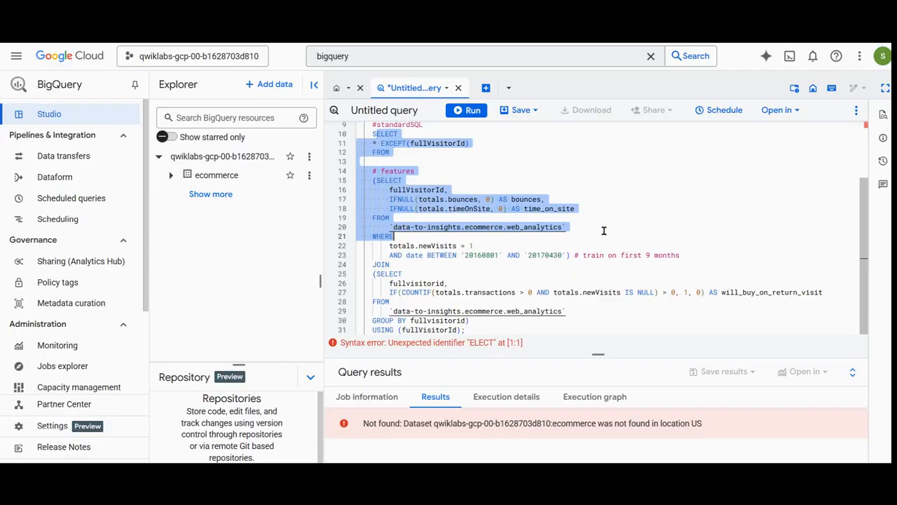
left_click_drag(603, 231, 456, 229)
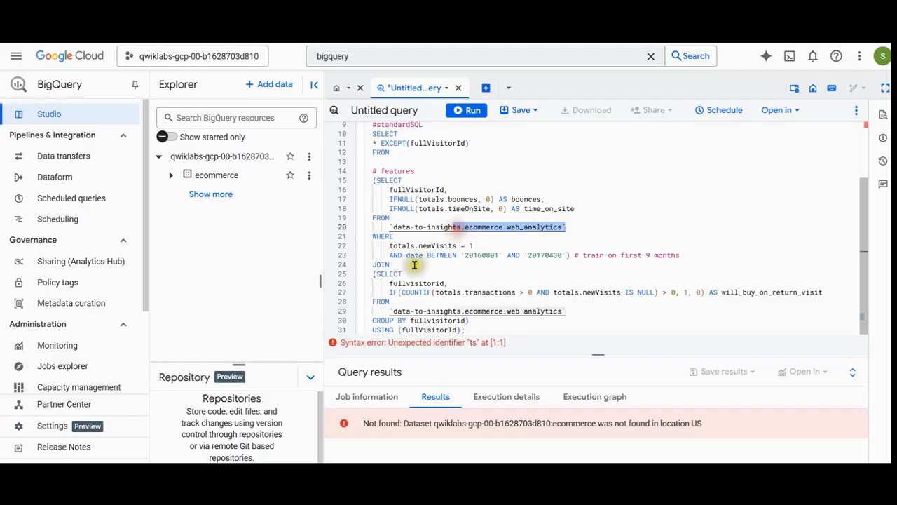
left_click_drag(378, 245, 580, 254)
left_click(457, 255)
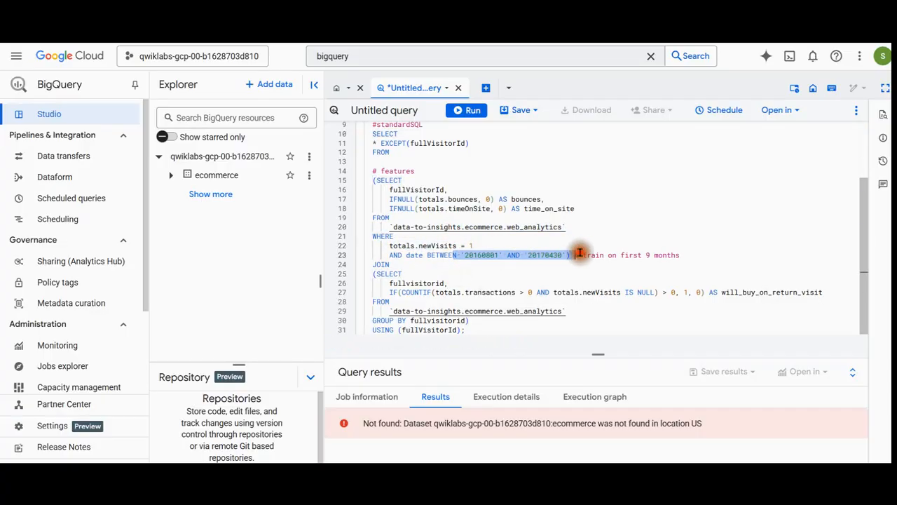
left_click(543, 272)
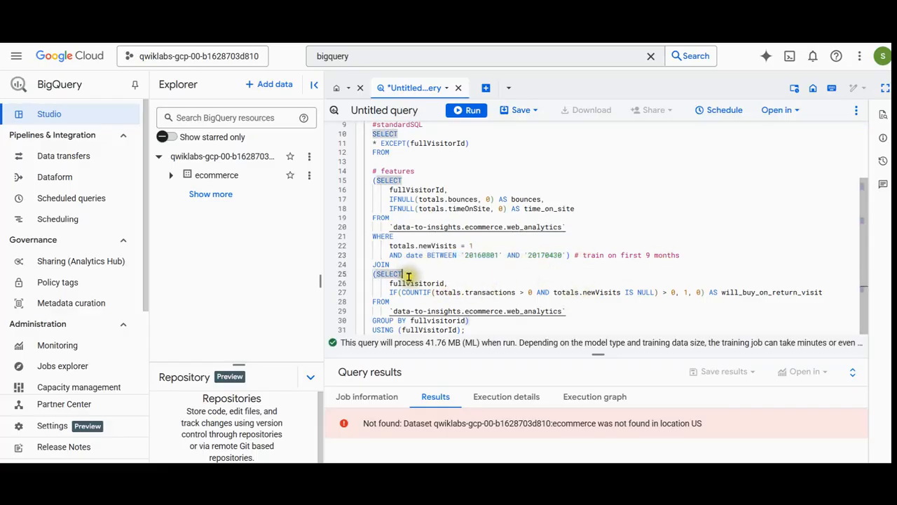
left_click_drag(589, 311, 383, 310)
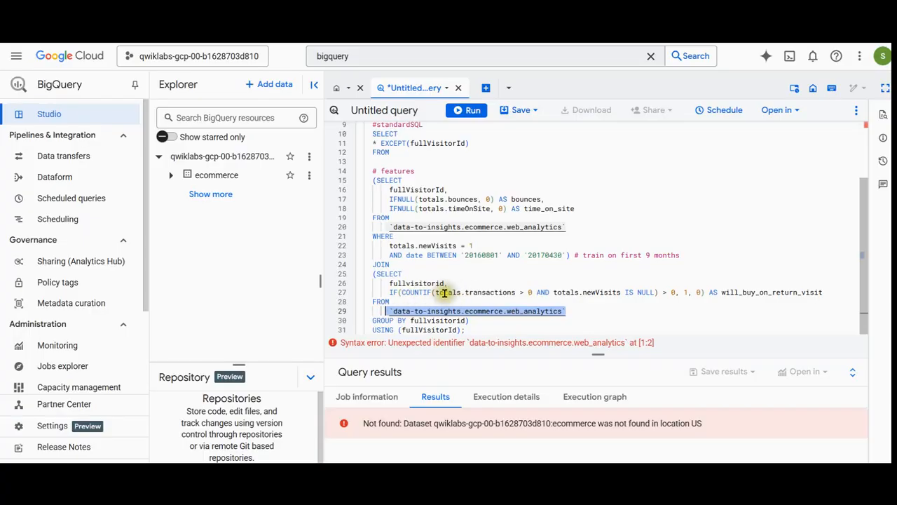
left_click_drag(437, 293, 526, 293)
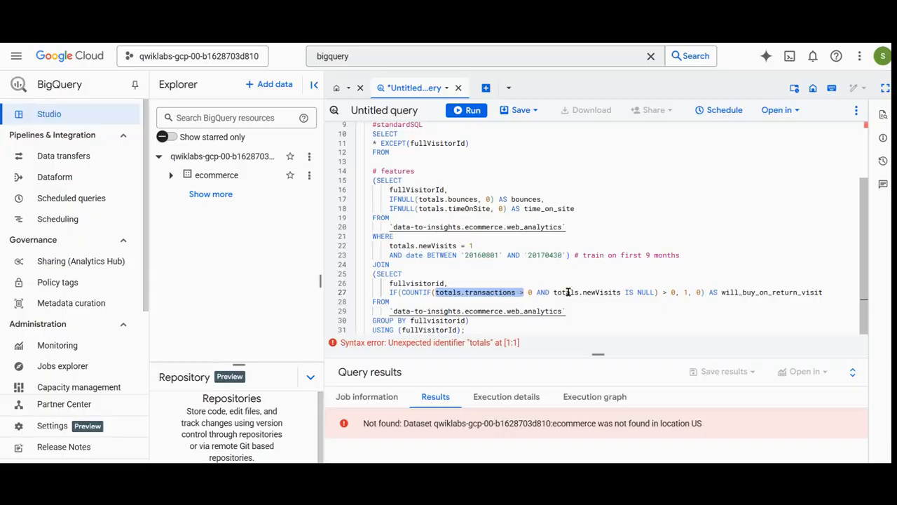
Clear the text selection, run the full model-creation query and open the resulting customer_classification_model.
left_click(680, 293)
left_click(471, 110)
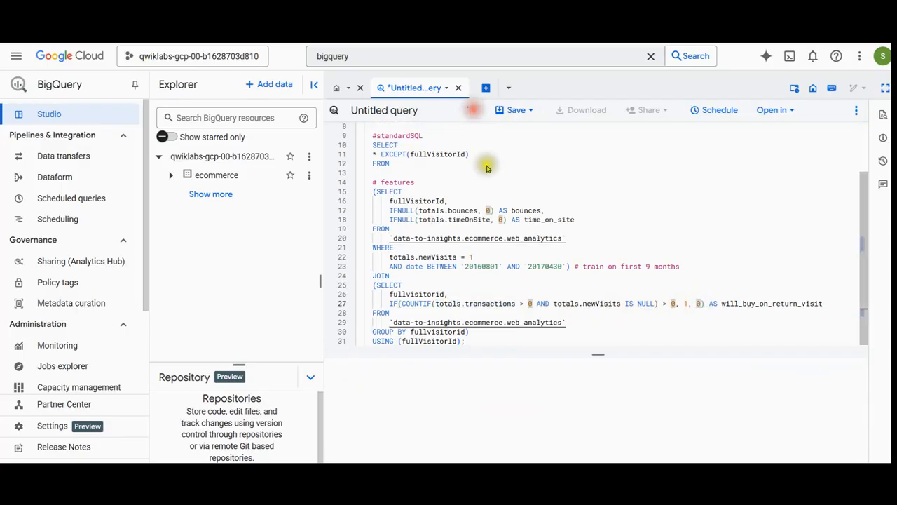
left_click_drag(599, 353, 578, 250)
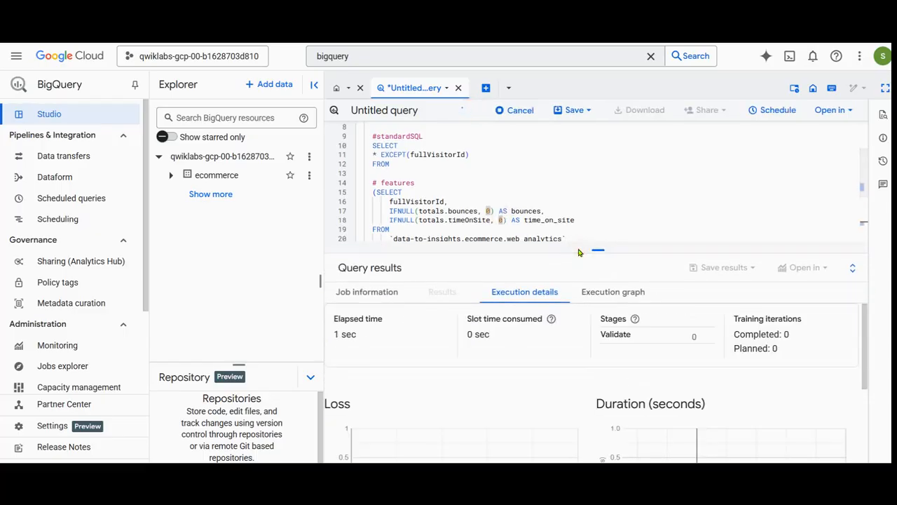
scroll(552, 203, "down", 4)
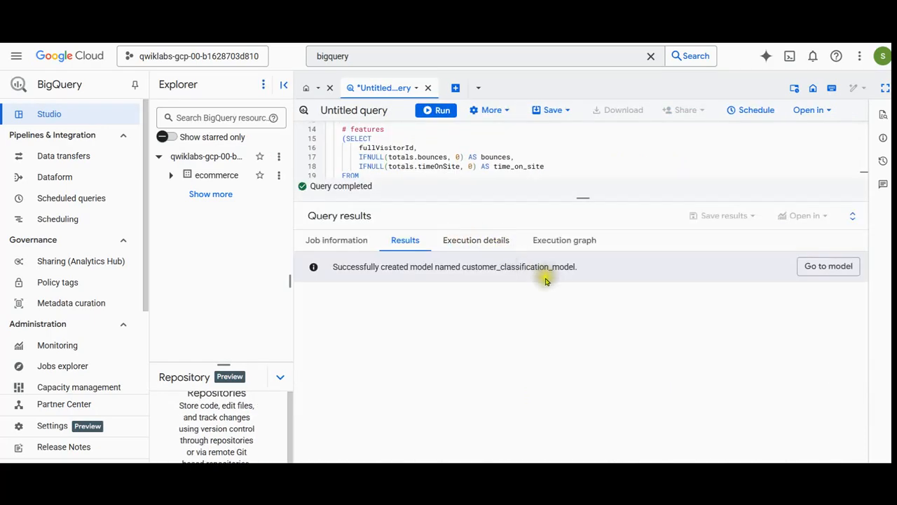
left_click(820, 273)
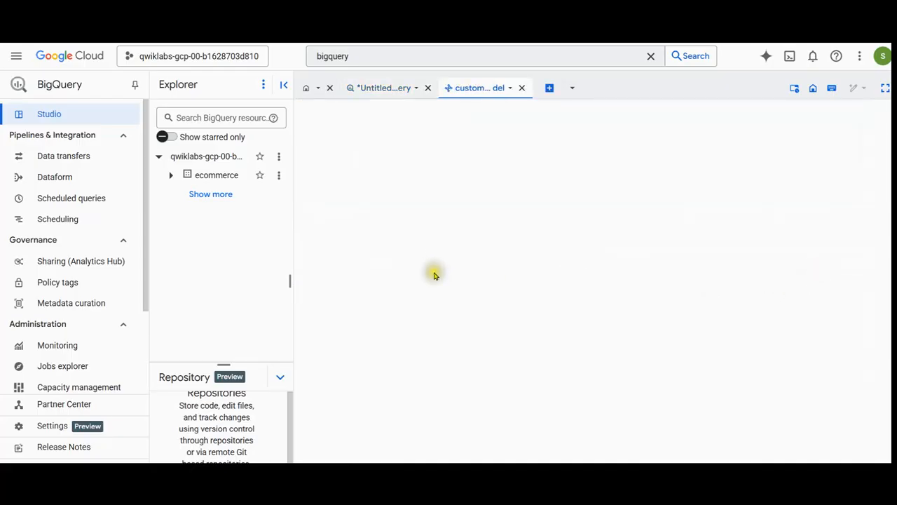
Examine the model's training options, label and feature columns, sample inference SQL and training graphs.
scroll(451, 296, "down", 3)
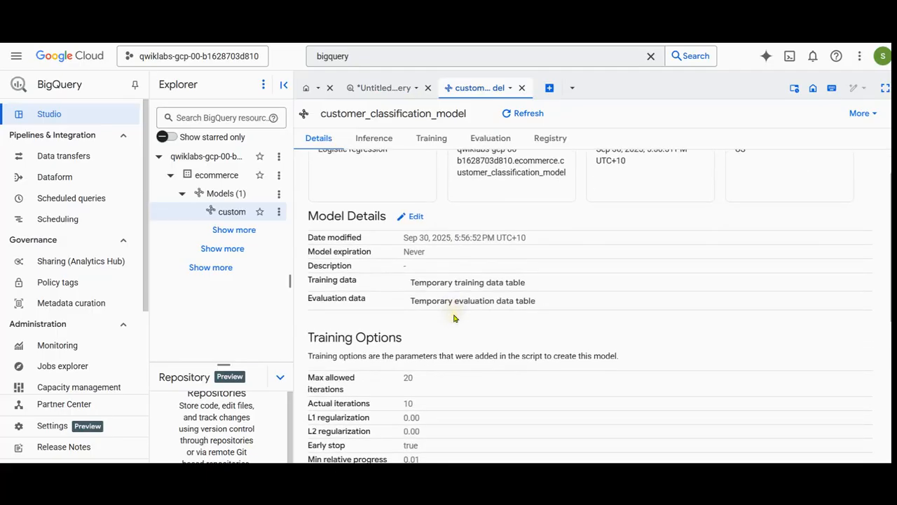
scroll(454, 318, "down", 5)
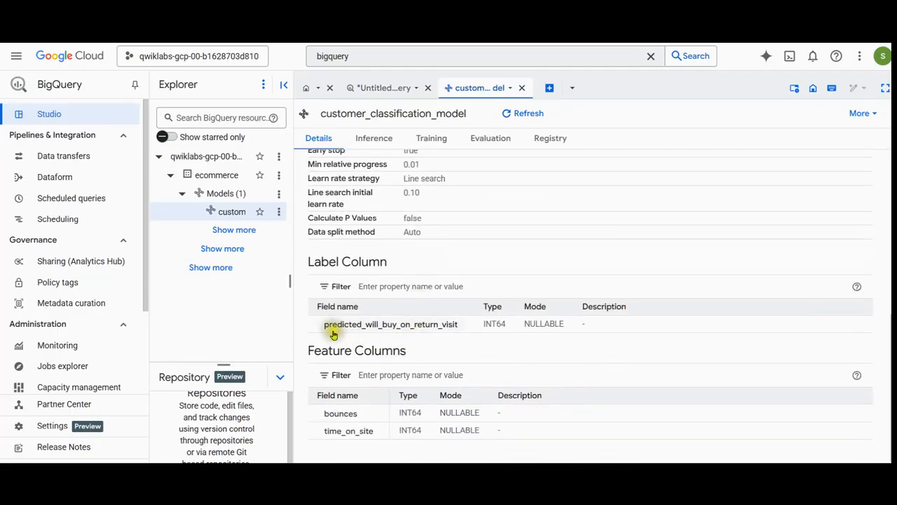
left_click(438, 324)
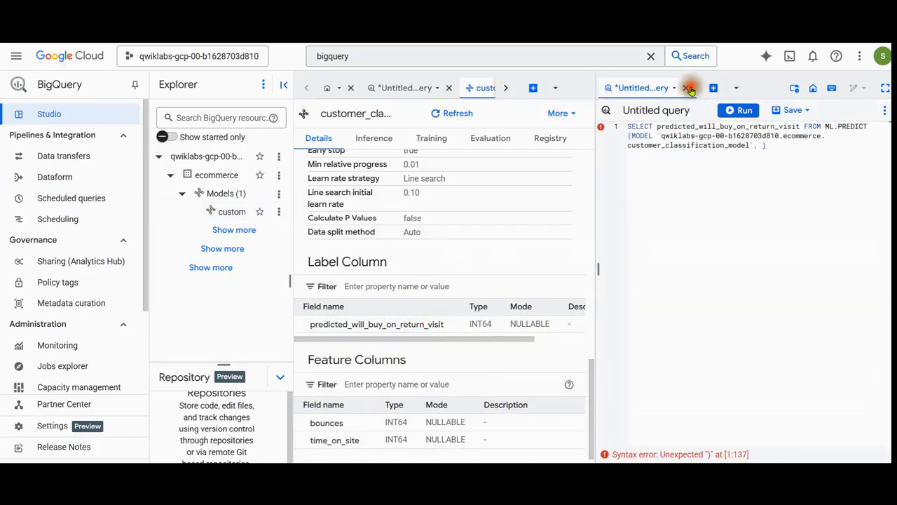
left_click(685, 87)
left_click(538, 295)
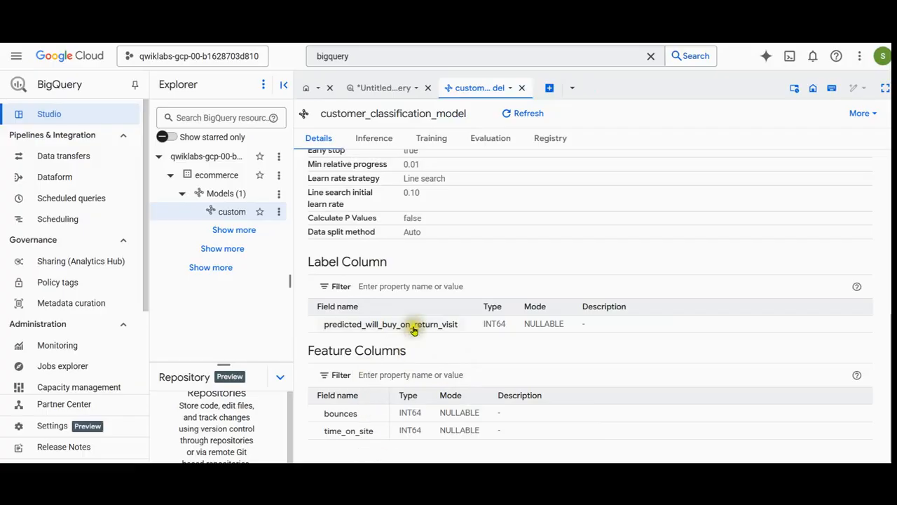
left_click(377, 138)
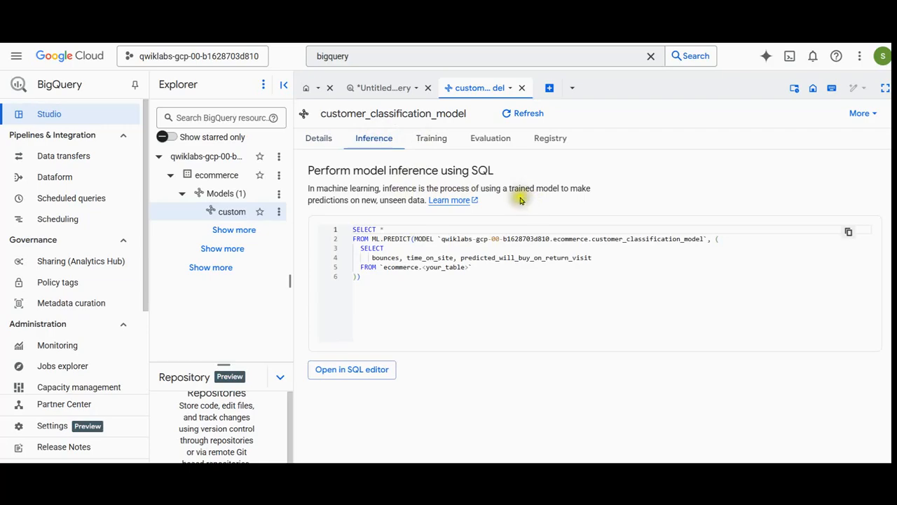
left_click(433, 140)
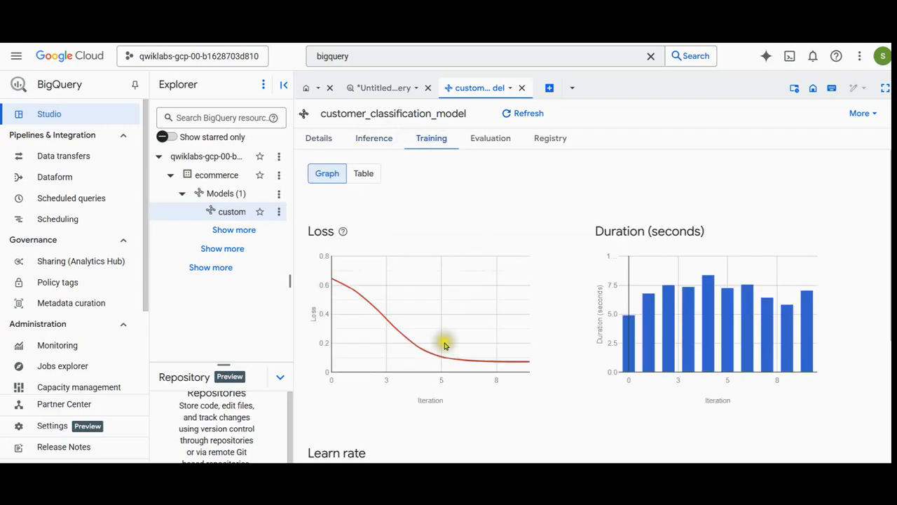
Examine the model's loss, duration and learn rate training graphs, including the per-iteration values in table form.
scroll(444, 344, "down", 4)
scroll(444, 345, "up", 4)
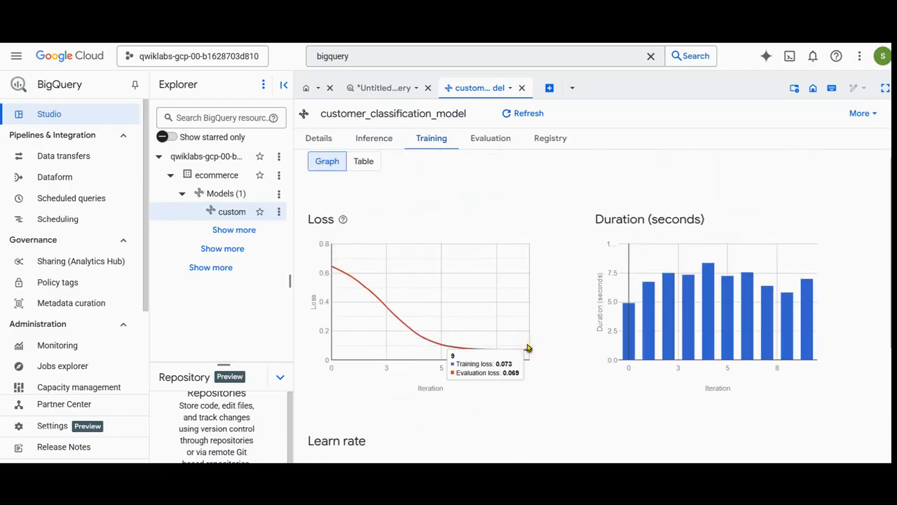
scroll(628, 393, "down", 2)
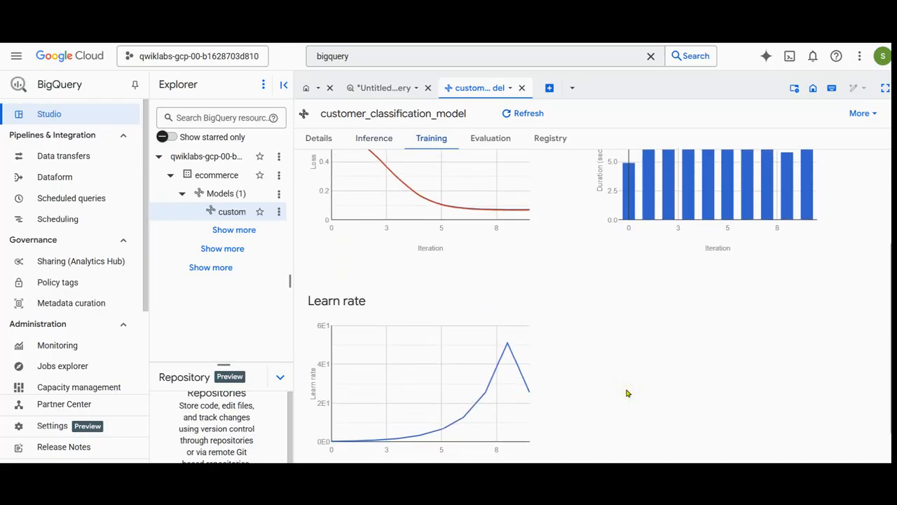
scroll(585, 392, "up", 2)
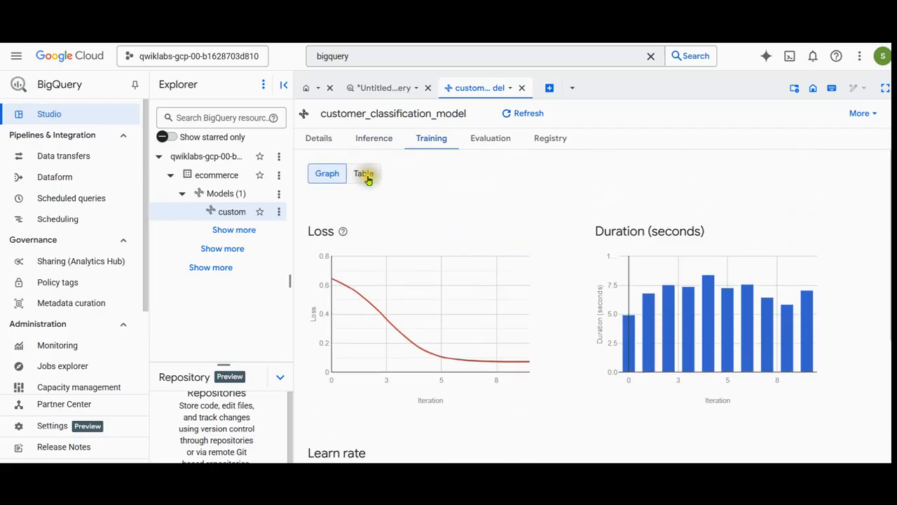
left_click(366, 175)
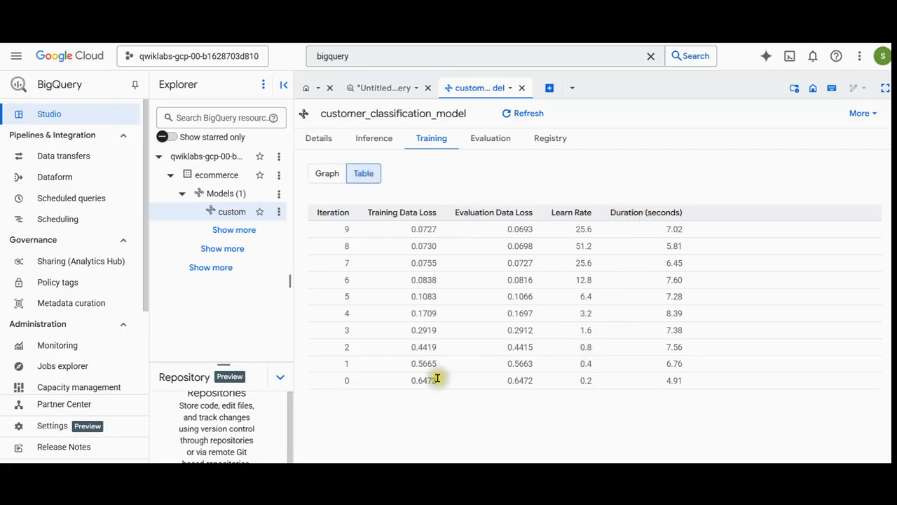
Examine the model's evaluation metrics, precision-recall and ROC curves and confusion matrix, plus its Vertex registration status.
left_click(490, 144)
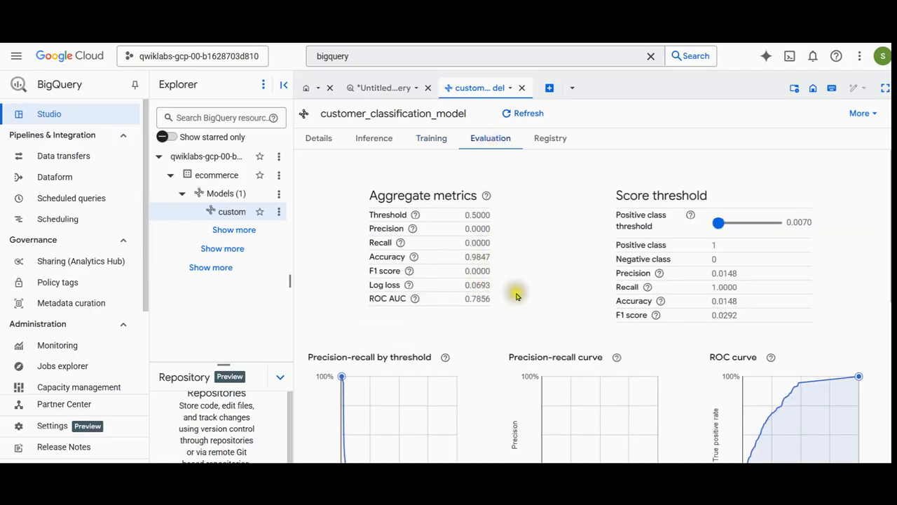
scroll(456, 322, "down", 5)
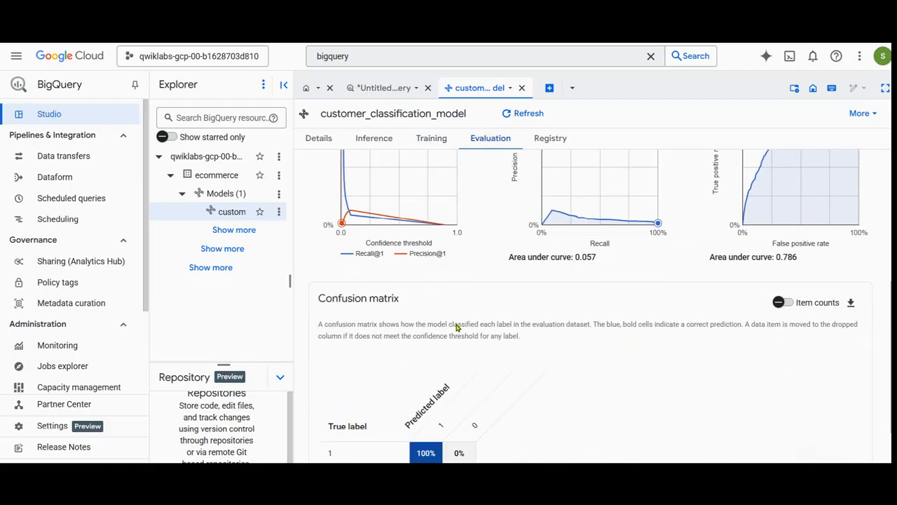
scroll(456, 326, "down", 1)
scroll(455, 326, "up", 3)
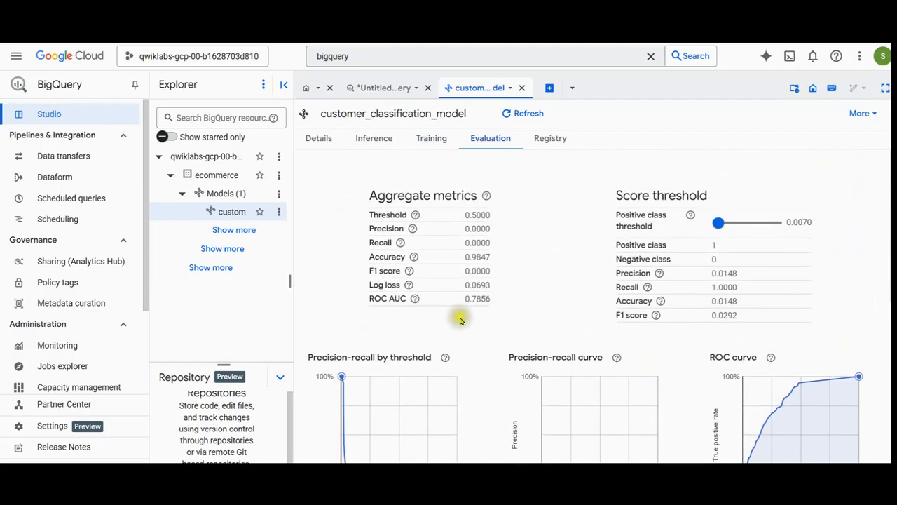
left_click(548, 140)
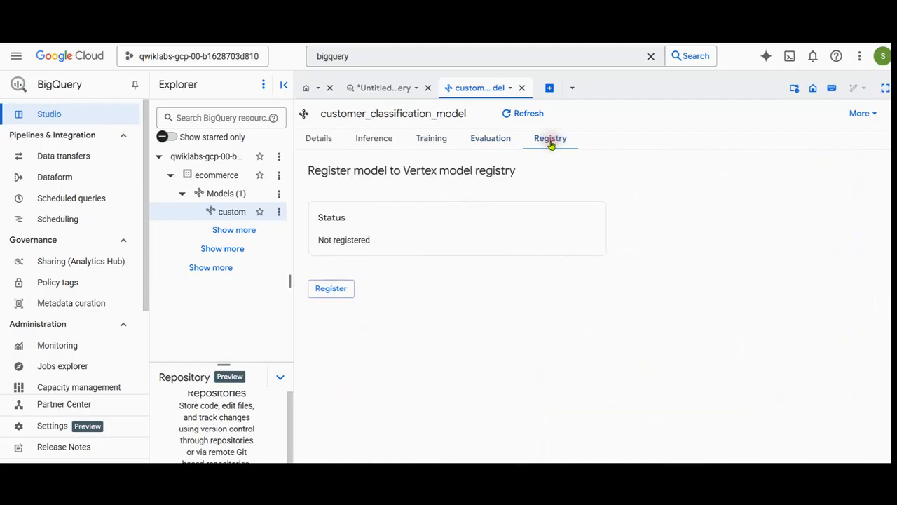
In a new query, paste and run an ML.EVALUATE of ecommerce.customer_classification_model grading roc_auc as model_quality for dates 20170501 to 20170630, and enlarge the results area.
left_click(550, 88)
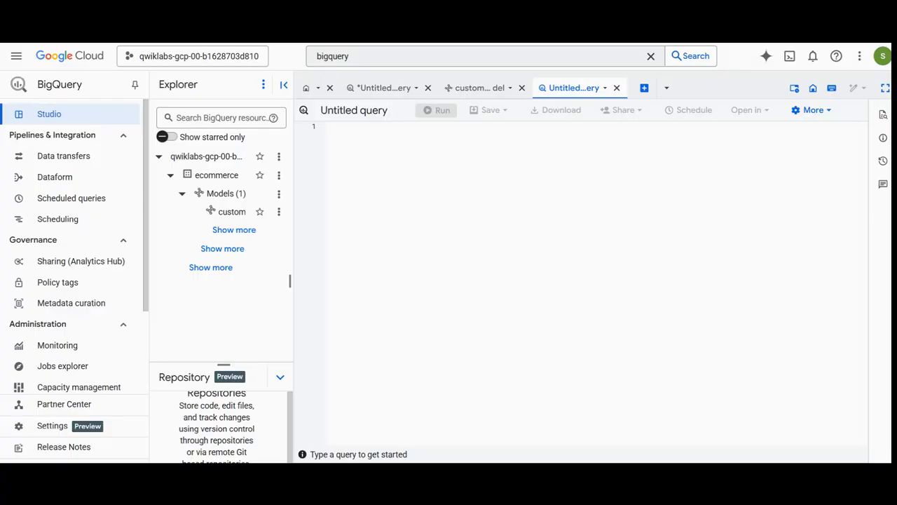
type("SELECT   roc_auc,   CASE     WHEN roc_auc > .9 THEN 'good'     WHEN roc_auc > .8 THEN 'fair'     WHEN roc_auc > .7 THEN 'decent'     WHEN roc_auc > .6 THEN 'not great'   ELSE 'poor' END AS model_quality FROM   ML.EVALUATE(MODEL ecommerce.customer_classification_model,  (  SELECT   * EXCEPT(fullVisitorId) FROM   # features   (SELECT     fullVisitorId,     IFNULL(totals.bounces, 0) AS bounces,     IFNULL(totals.timeOnSite, 0) AS time_on_site   FROM `data-to-insights.ecommerce.web_analytics`   WHERE     totals.newVisits = 1     AND date BETWEEN '20170501' AND '20170630') # eval on 2 months   JOIN   (SELECT     fullvisitorid,     IF(COUNTIF(totals.transactions > 0 AND totals.newVisits IS NULL) > 0, 1, 0) AS will_buy_on_return_visit   FROM `data-to-insights.ecommerce.web_analytics`   GROUP BY fullvisitorid)   USING (fullVisitorId) ));")
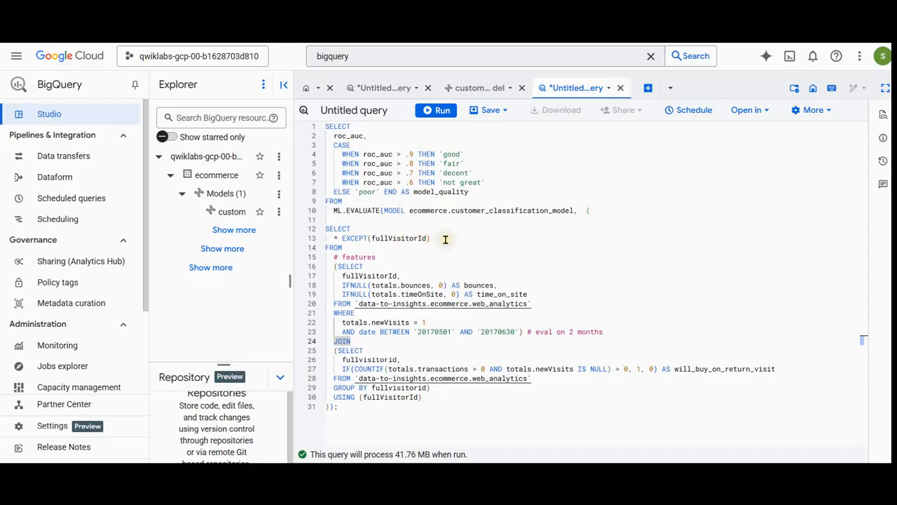
left_click_drag(343, 257, 540, 305)
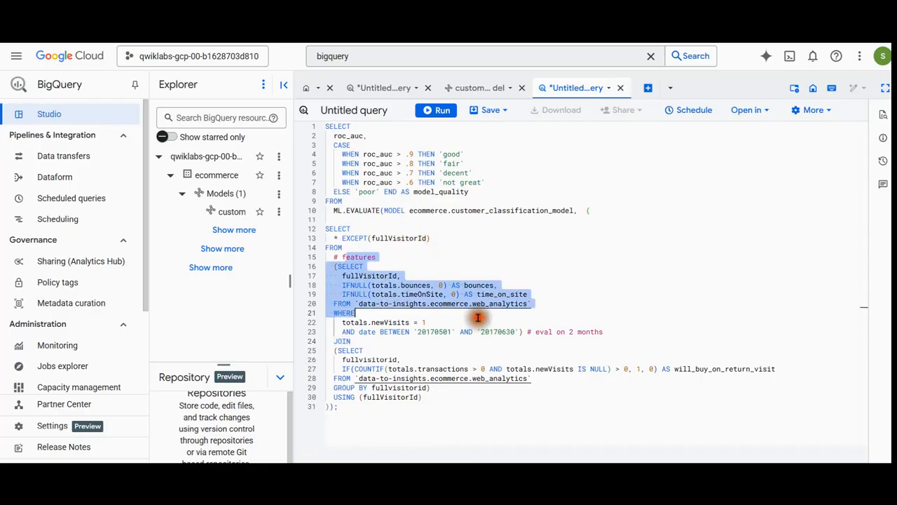
left_click(509, 386)
left_click(466, 420)
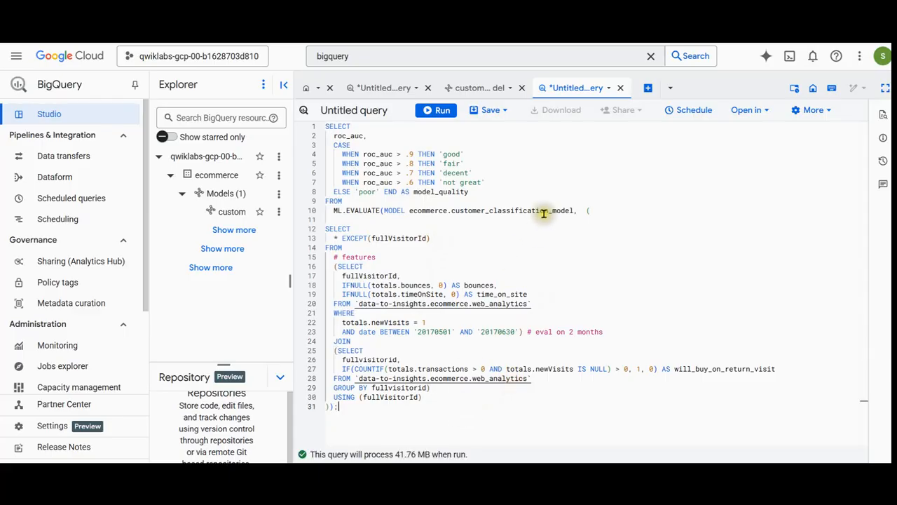
left_click(447, 119)
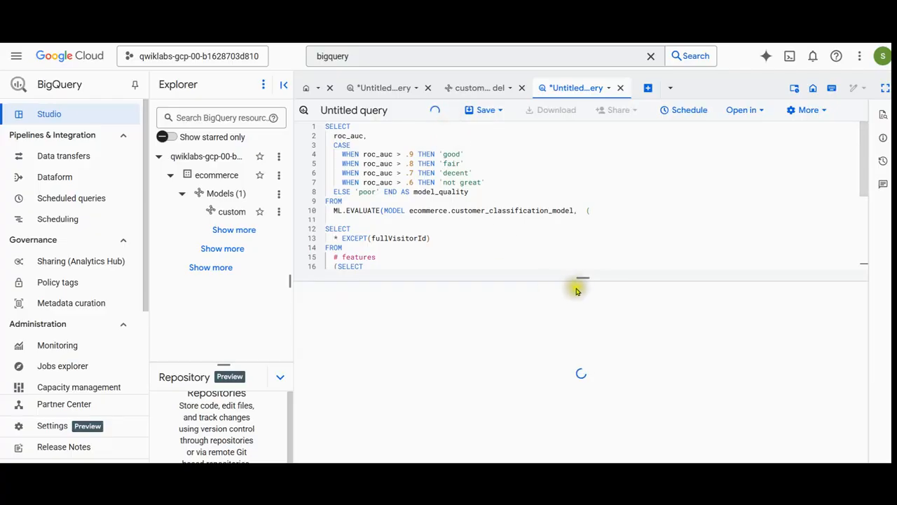
left_click_drag(581, 281, 587, 223)
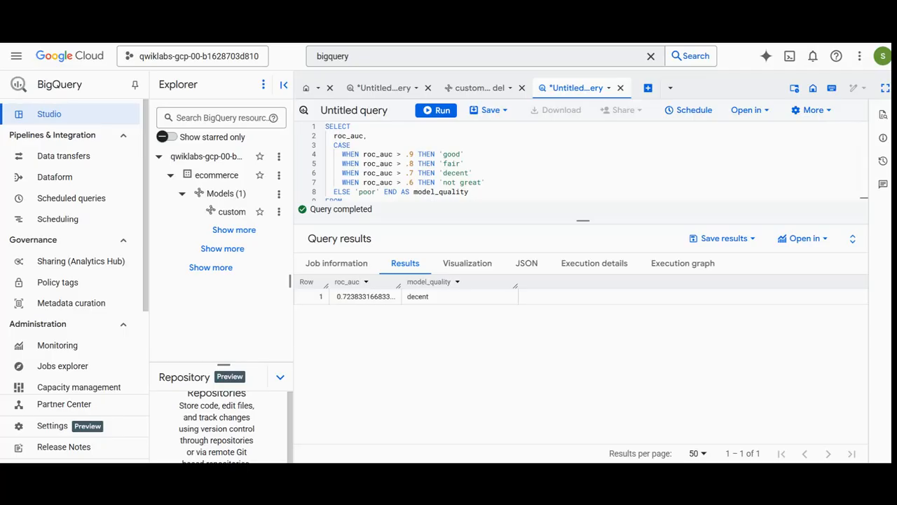
Paste into a new query the CREATE OR REPLACE MODEL statement for ecommerce.improved_customer_classification_model, using logistic_reg and label will_buy_on_return_visit, and review its options.
left_click(647, 87)
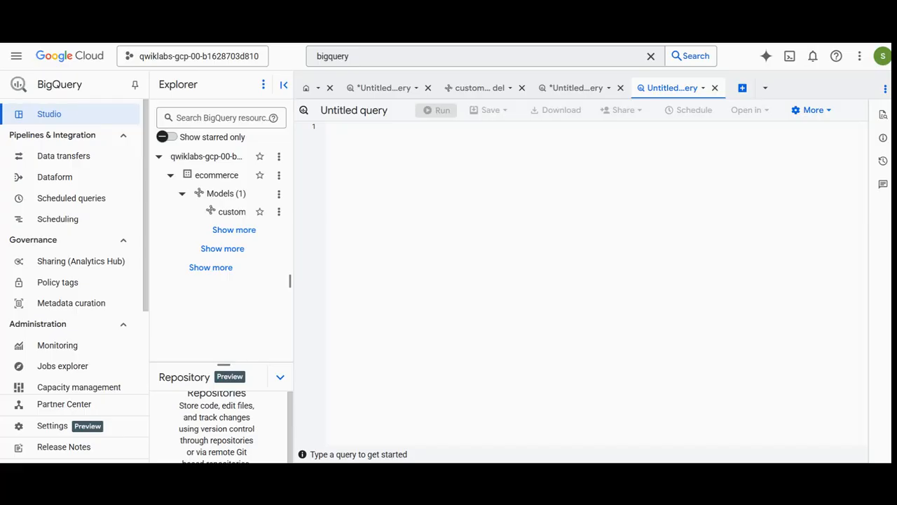
left_click(220, 282)
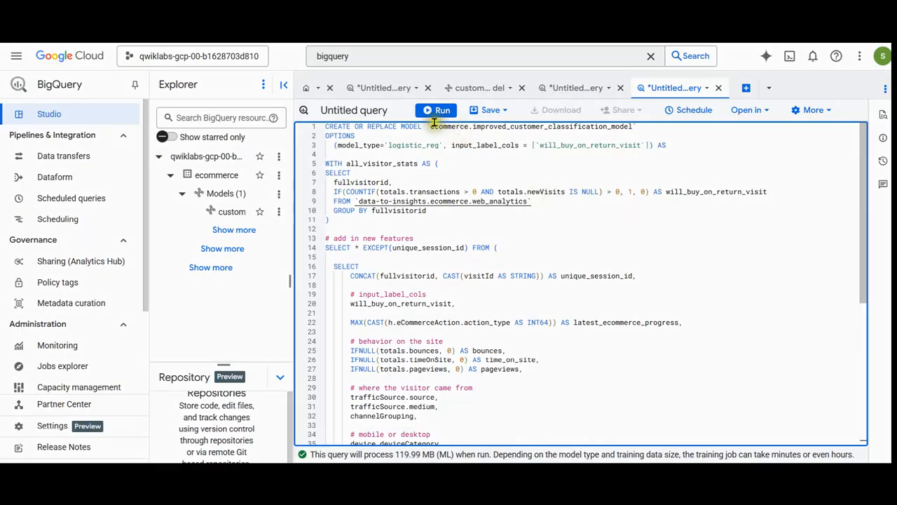
double_click(512, 126)
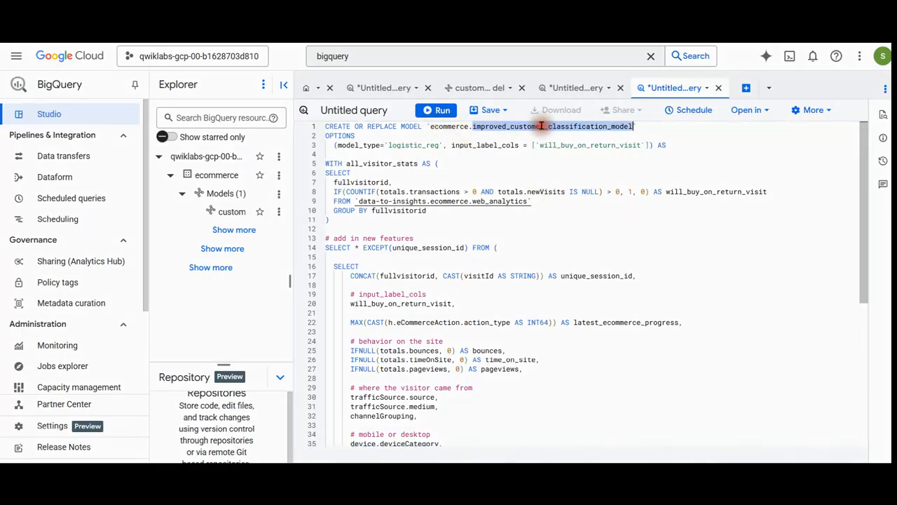
left_click_drag(360, 145, 647, 145)
left_click(479, 184)
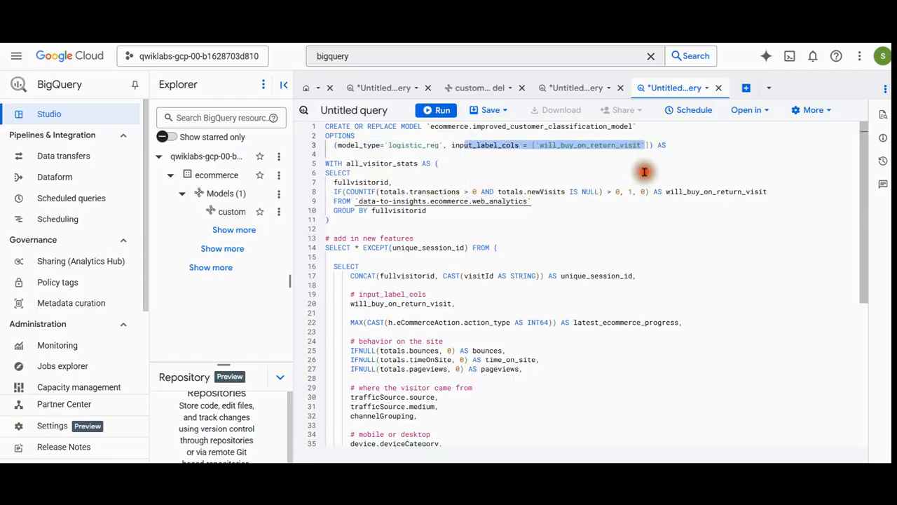
left_click(639, 173)
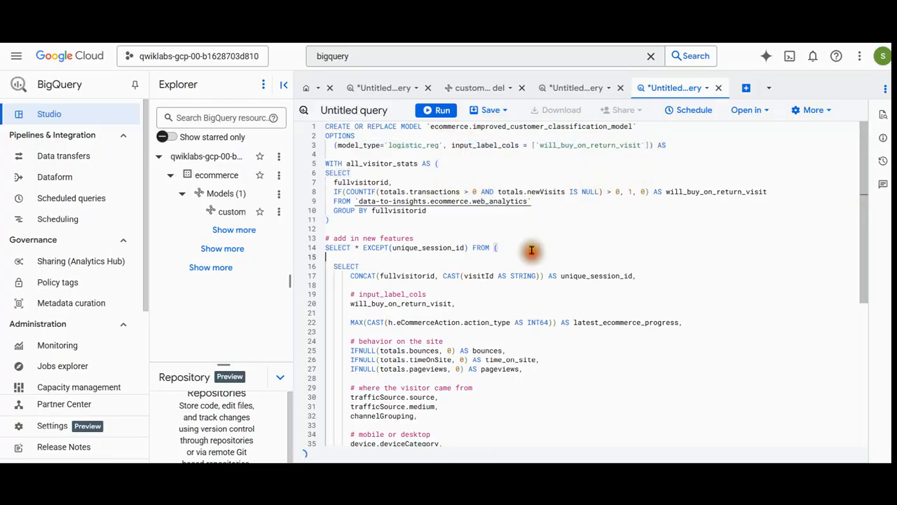
Examine the query's all_visitor_stats subquery, including the COUNTIF expression that computes the will_buy_on_return_visit label.
left_click_drag(327, 181, 536, 209)
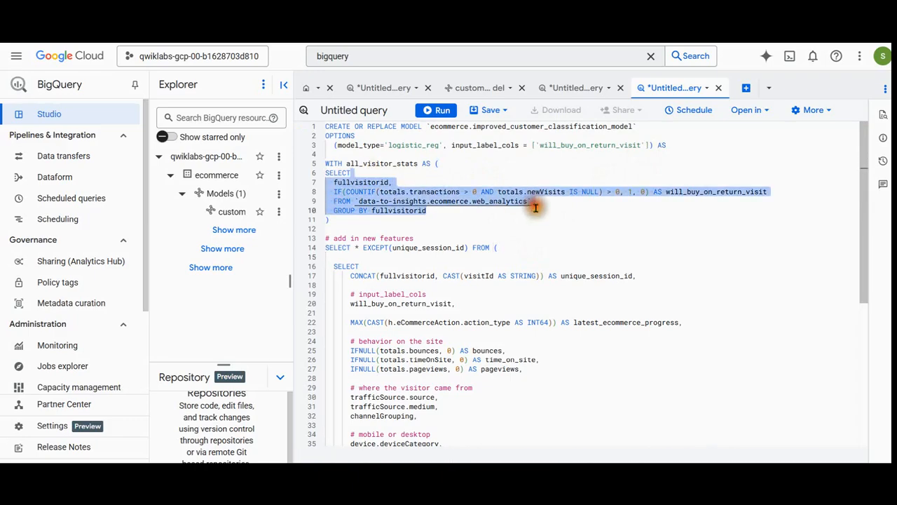
left_click(540, 236)
left_click_drag(335, 191, 580, 191)
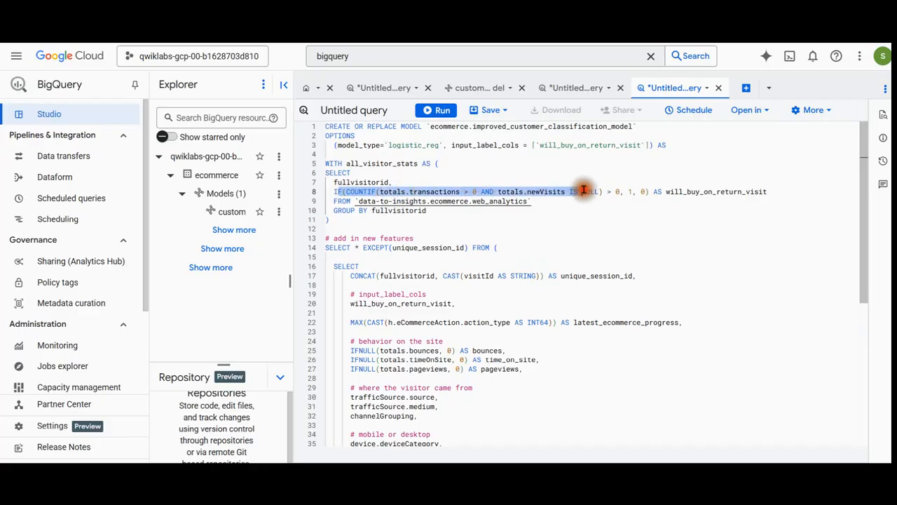
scroll(520, 284, "down", 1)
left_click(396, 212)
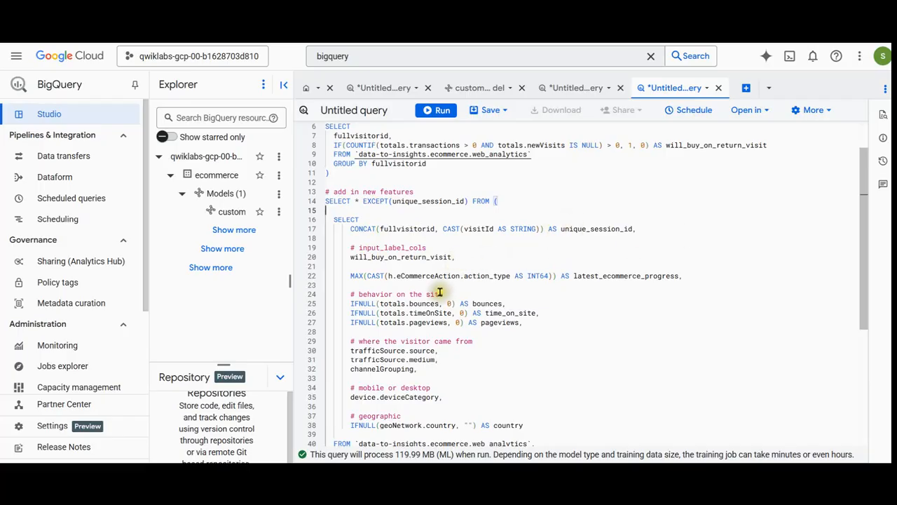
Examine the new SELECT's label column, latest_ecommerce_progress expression and site behavior features.
scroll(440, 293, "down", 1)
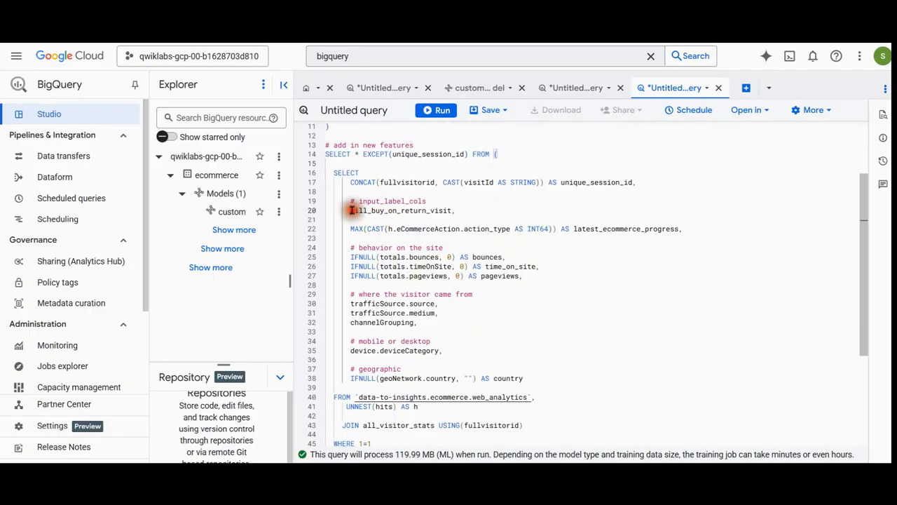
left_click_drag(350, 210, 460, 210)
left_click_drag(351, 228, 709, 223)
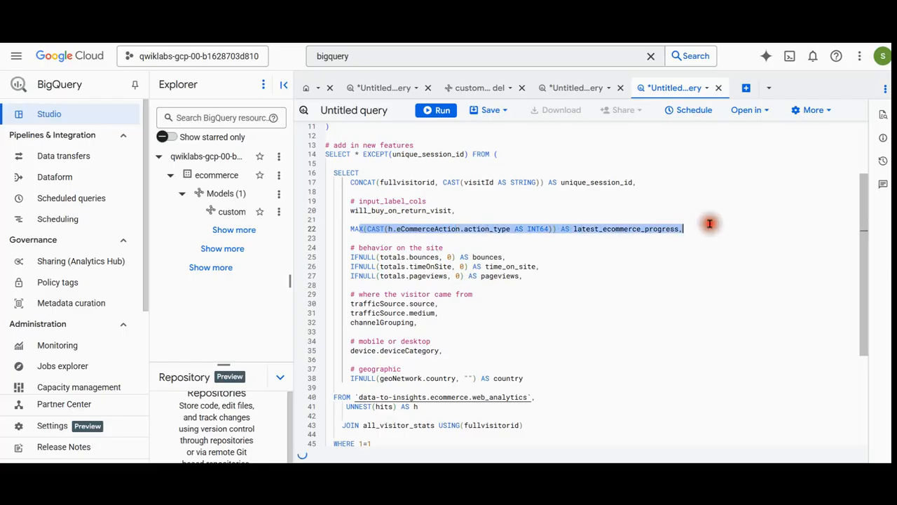
left_click(444, 277)
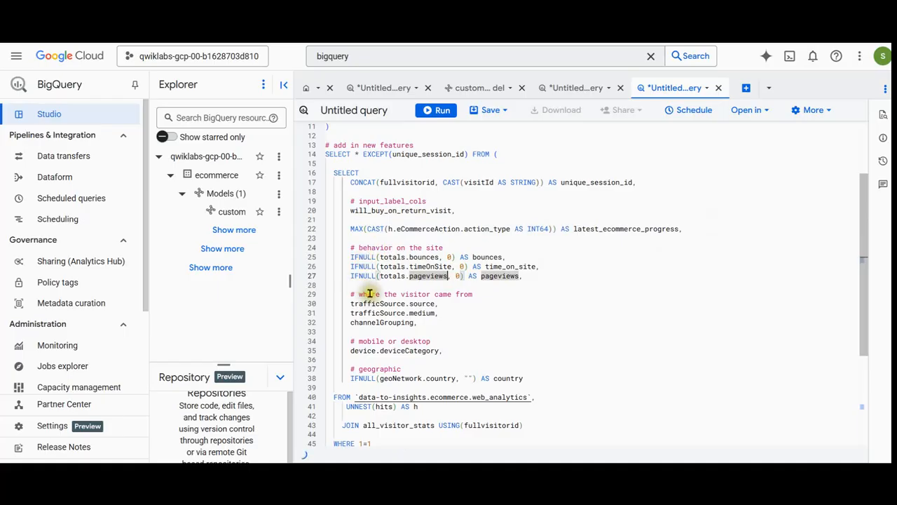
Examine the query's traffic source, device category and geographic feature columns.
scroll(482, 297, "down", 1)
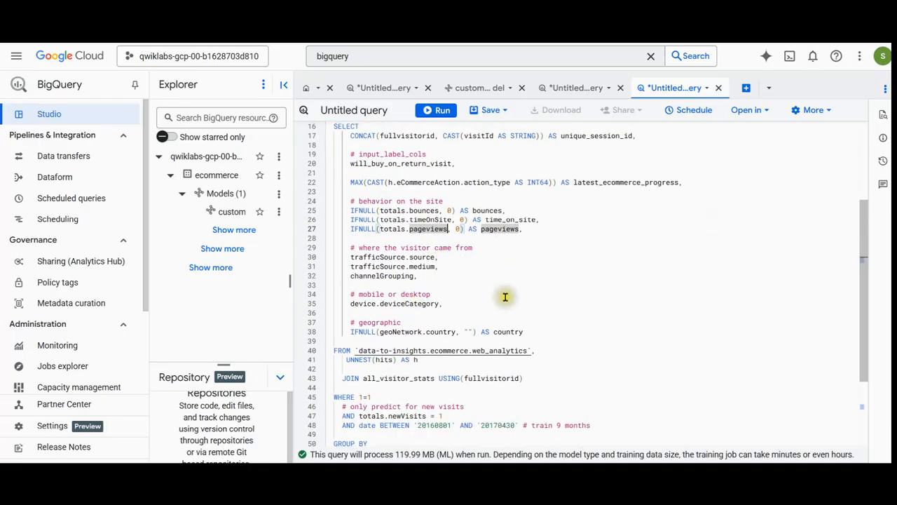
left_click(313, 288)
left_click(314, 294)
left_click_drag(350, 295, 447, 301)
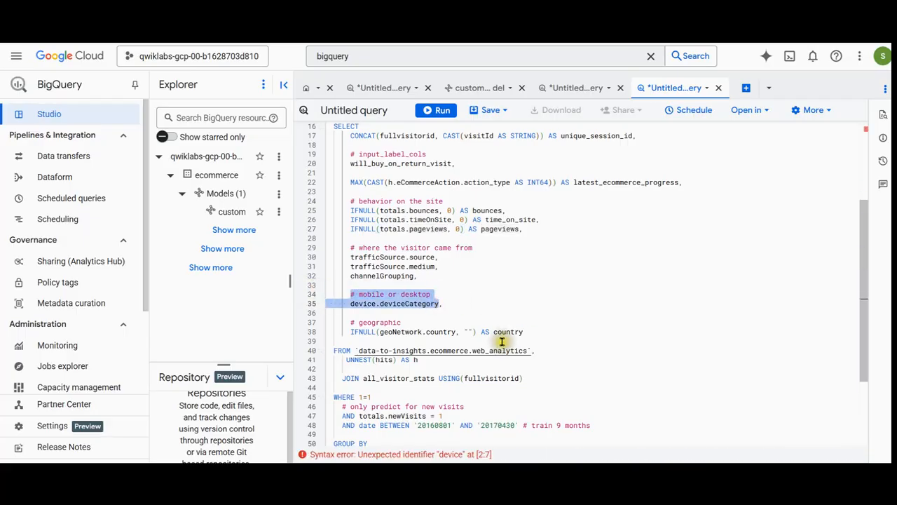
double_click(378, 323)
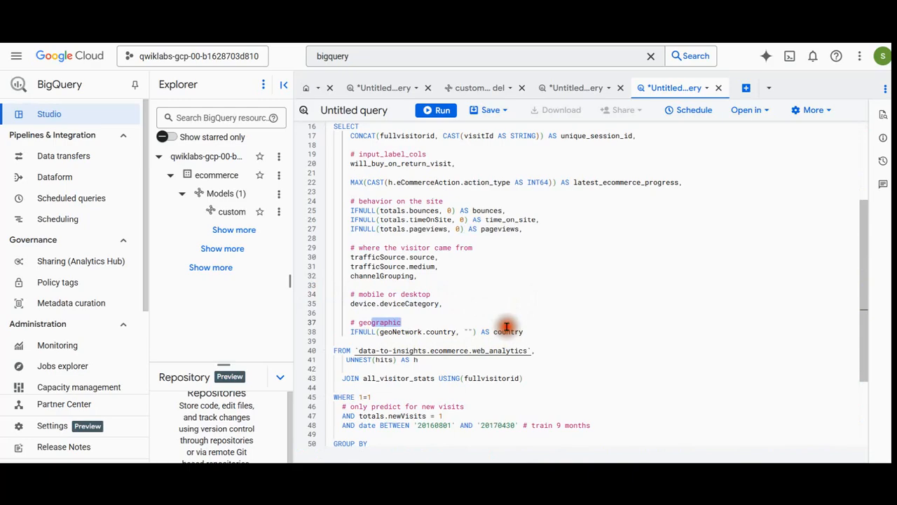
Examine the query's UNNEST(hits) source, all_visitor_stats join, new-visit and date filters, and GROUP BY columns.
left_click(468, 368)
left_click_drag(346, 360, 430, 362)
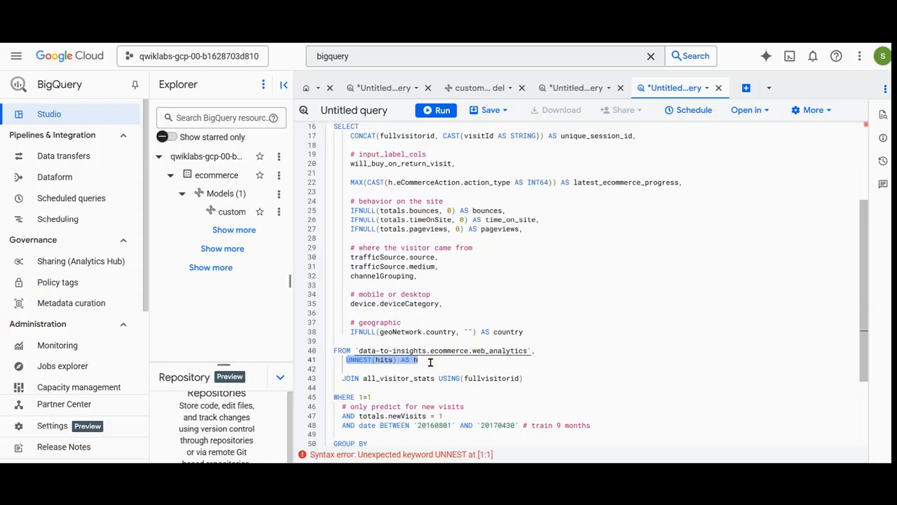
left_click_drag(342, 379, 539, 377)
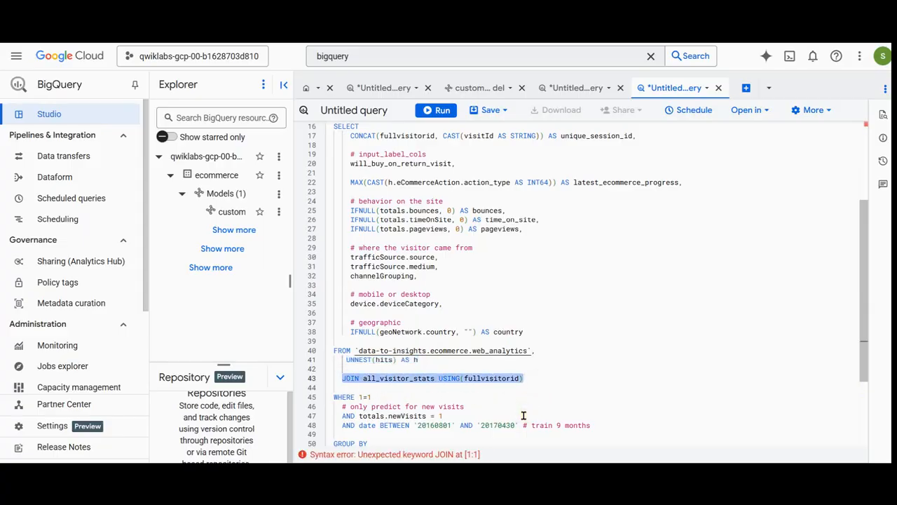
scroll(523, 415, "down", 2)
scroll(523, 415, "down", 1)
Clear the text selection, run the full model-creation query and open the details of improved_customer_classification_model.
left_click(534, 375)
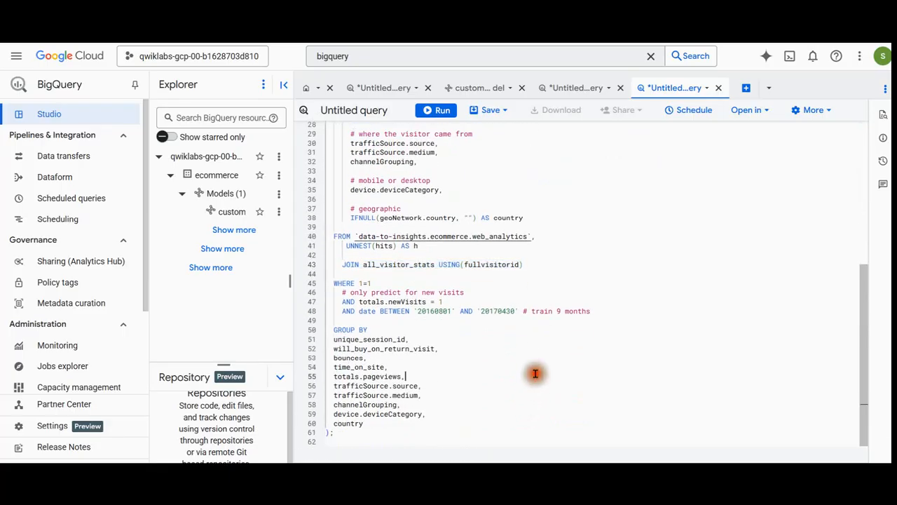
left_click(439, 110)
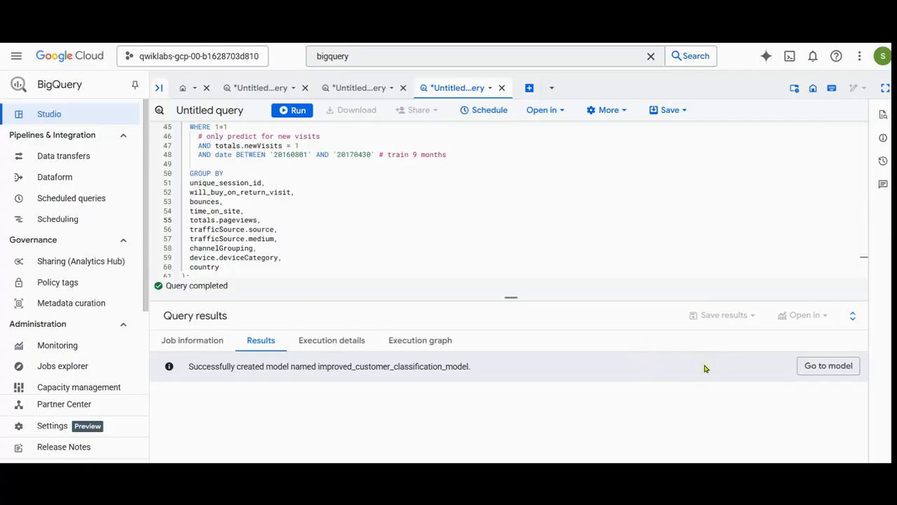
left_click(829, 374)
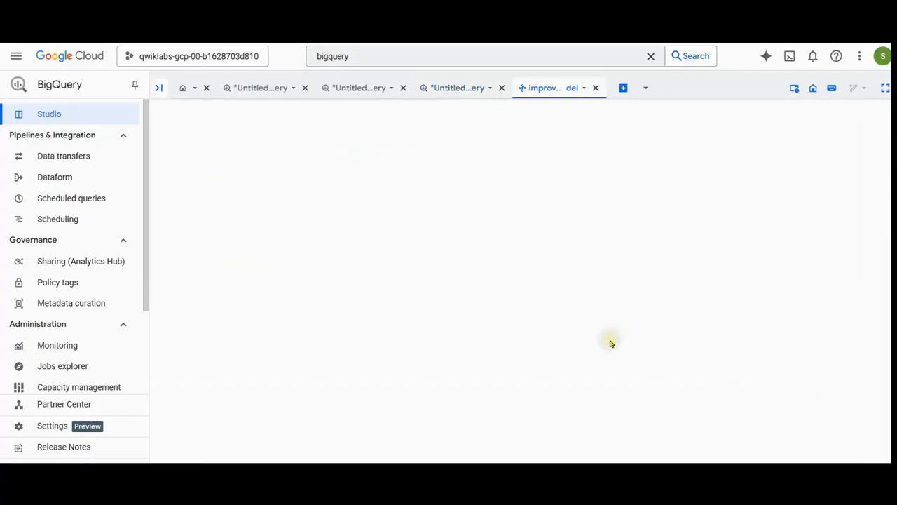
scroll(446, 354, "down", 2)
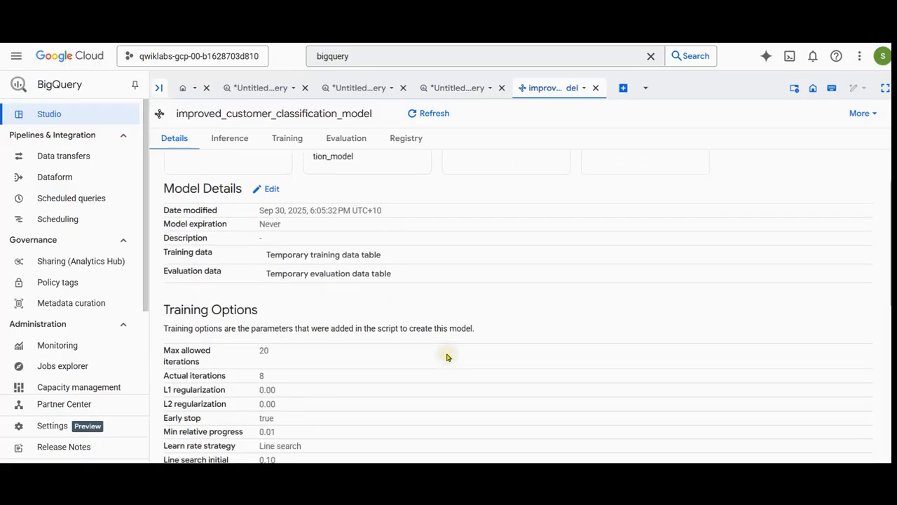
scroll(442, 343, "up", 3)
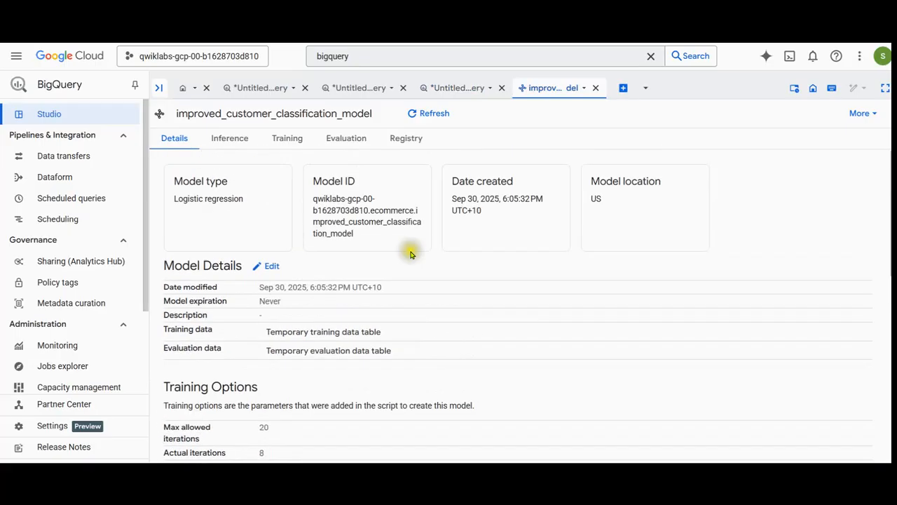
Review the model's evaluation metrics, Vertex registration status, training charts and SQL inference template.
left_click(336, 136)
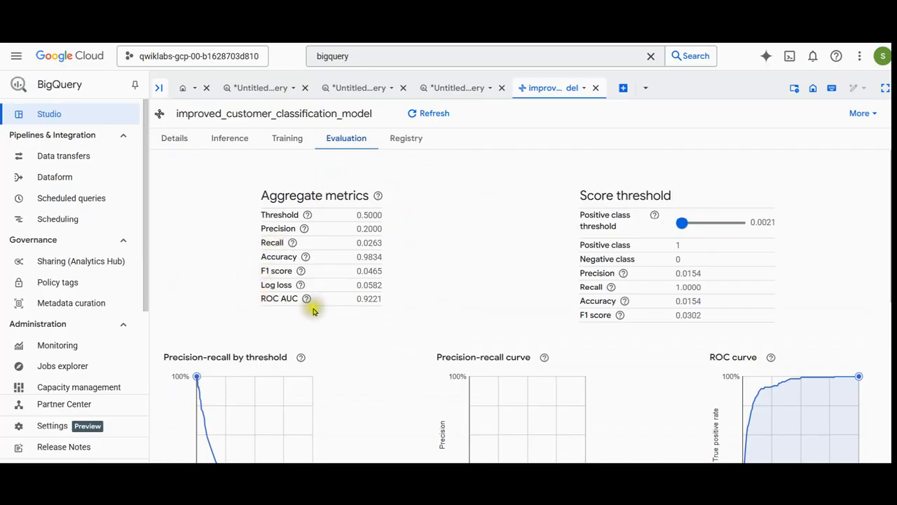
left_click(403, 143)
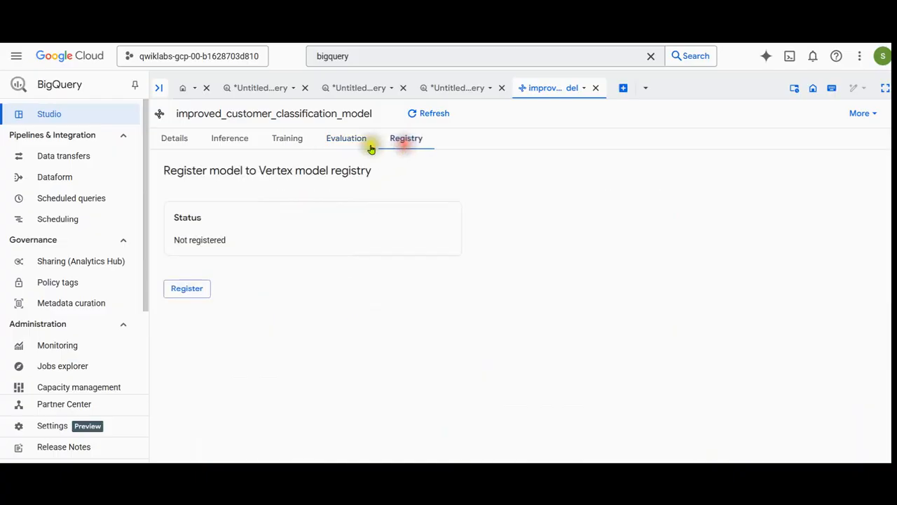
left_click(288, 143)
scroll(257, 304, "down", 3)
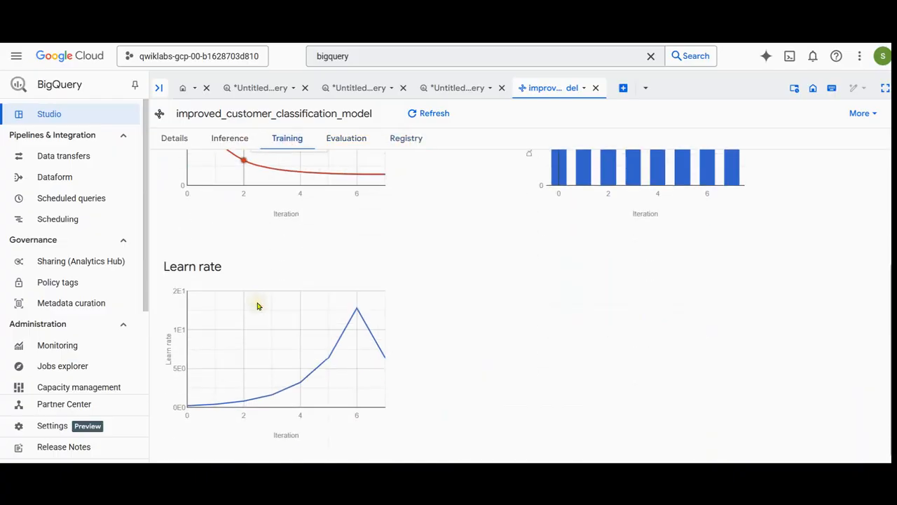
scroll(219, 162, "up", 2)
left_click(217, 138)
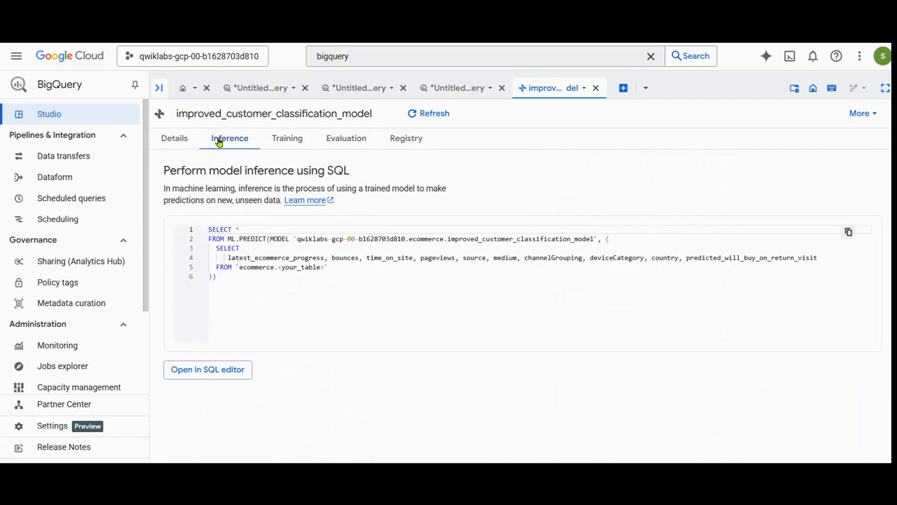
Add a new ML.EVALUATE query for ecommerce.improved_customer_classification_model that grades roc_auc as model_quality, and check its CASE thresholds.
left_click(624, 87)
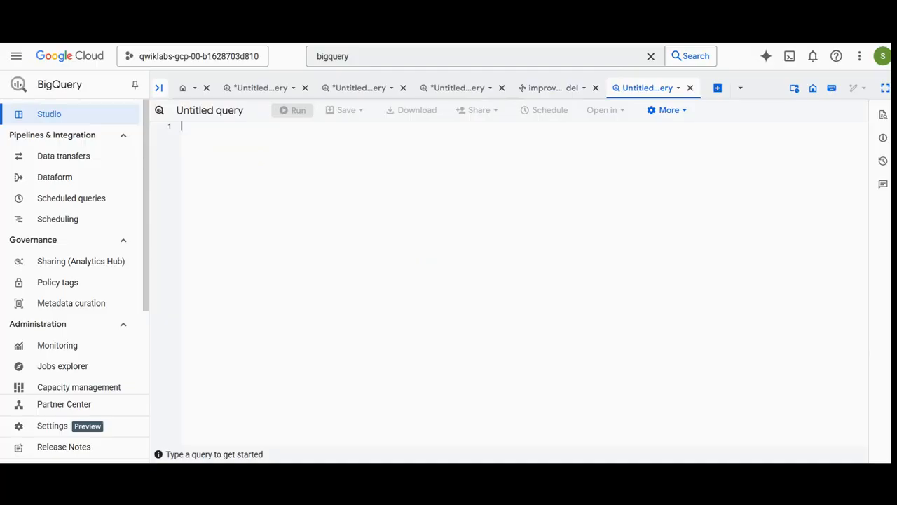
key("ctrl+v")
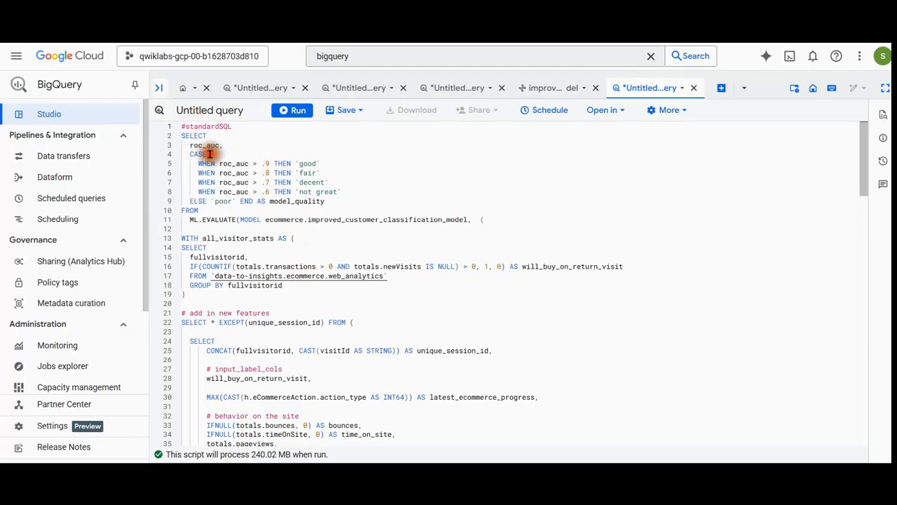
left_click_drag(212, 153, 228, 214)
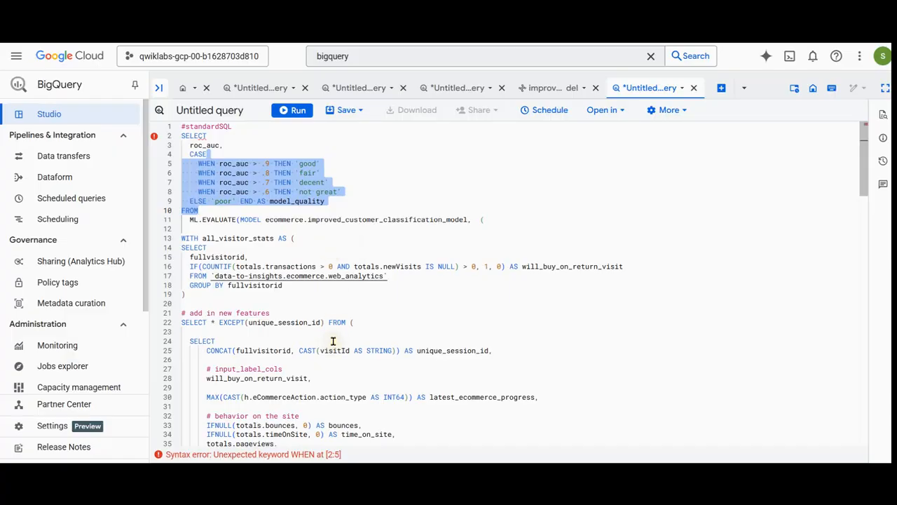
scroll(333, 341, "down", 3)
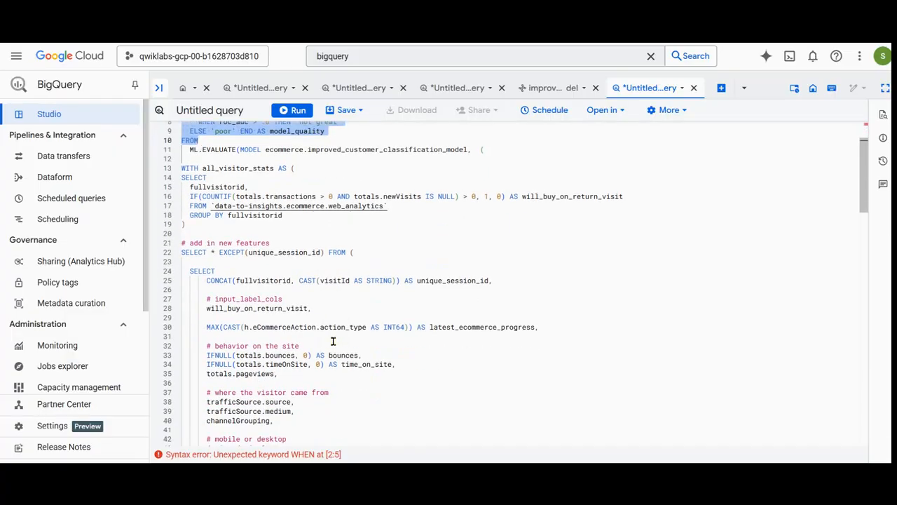
scroll(333, 341, "up", 3)
left_click(294, 232)
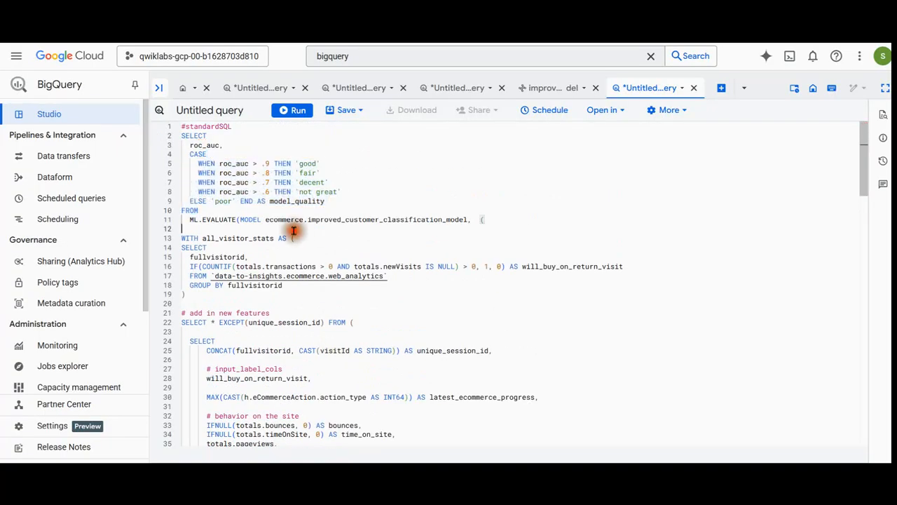
left_click_drag(342, 183, 184, 185)
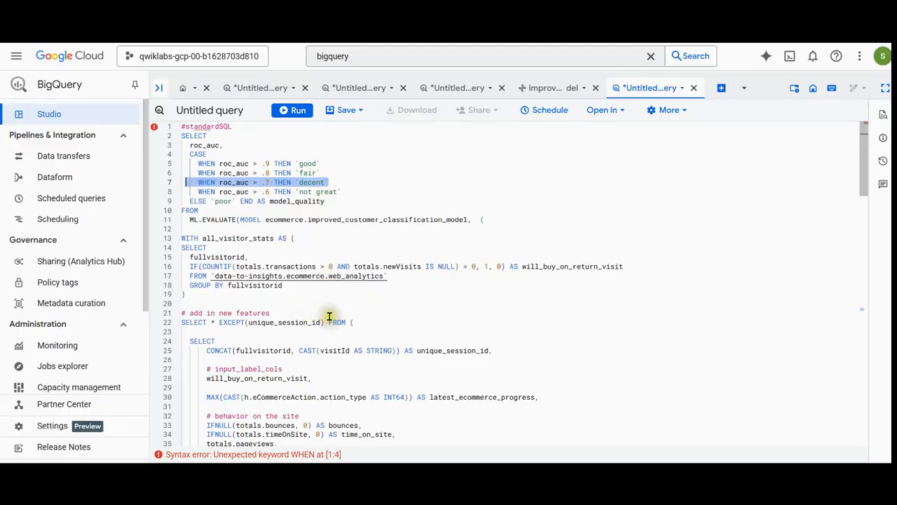
Run the entire evaluation query and clear the text selection.
scroll(328, 315, "down", 1)
scroll(336, 312, "down", 2)
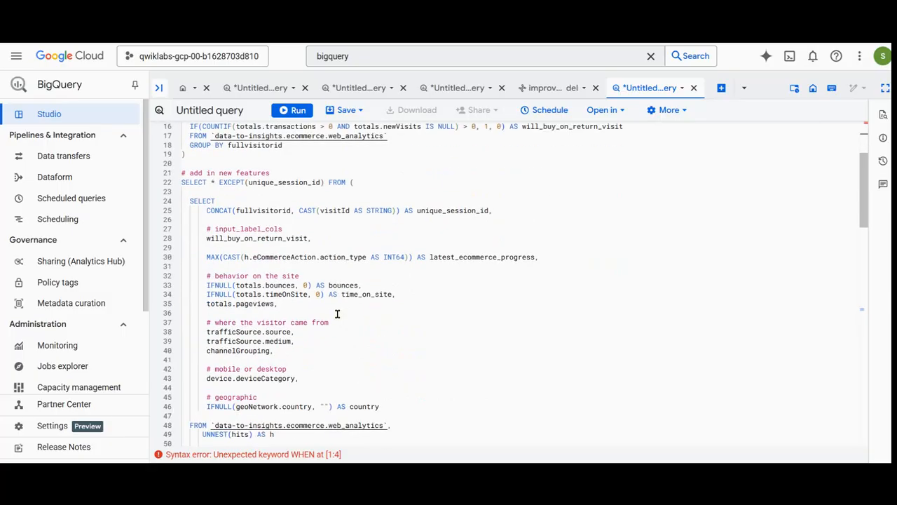
scroll(337, 313, "down", 5)
left_click_drag(212, 372, 200, 67)
left_click(293, 110)
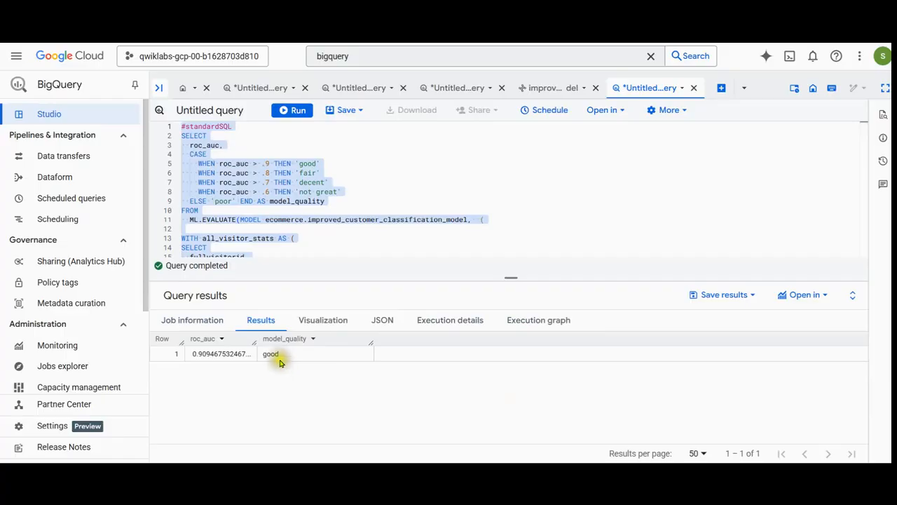
left_click(342, 185)
scroll(342, 192, "down", 3)
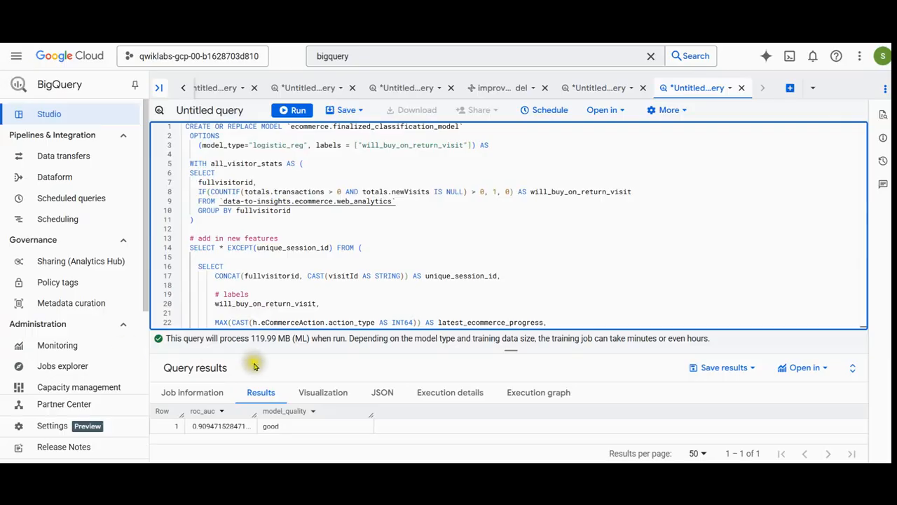
Run the CREATE OR REPLACE MODEL query that trains ecommerce.finalized_classification_model as logistic_reg with the label will_buy_on_return_visit.
left_click(271, 275)
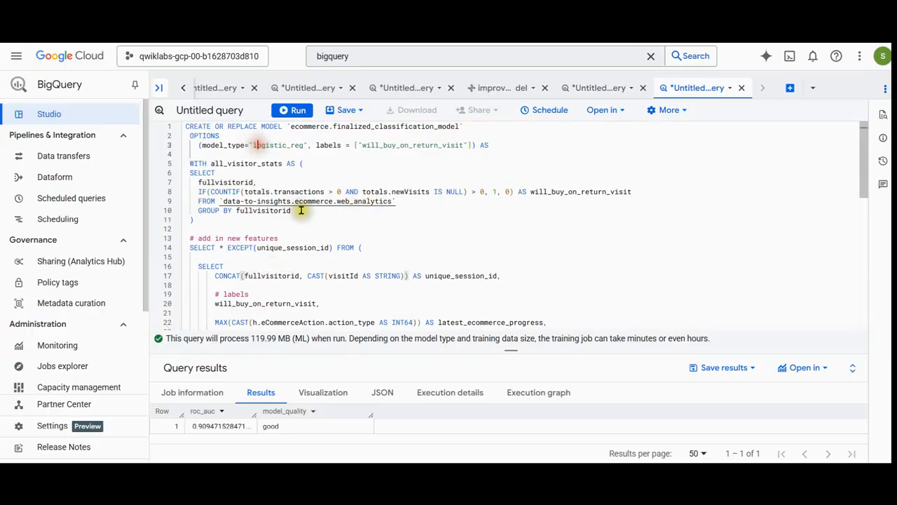
scroll(314, 234, "down", 5)
scroll(314, 234, "down", 5)
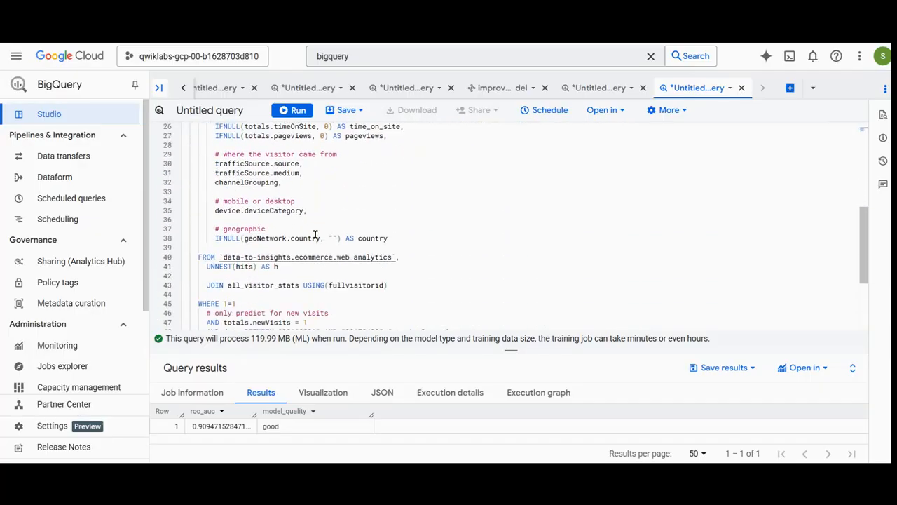
left_click(292, 110)
scroll(414, 239, "up", 10)
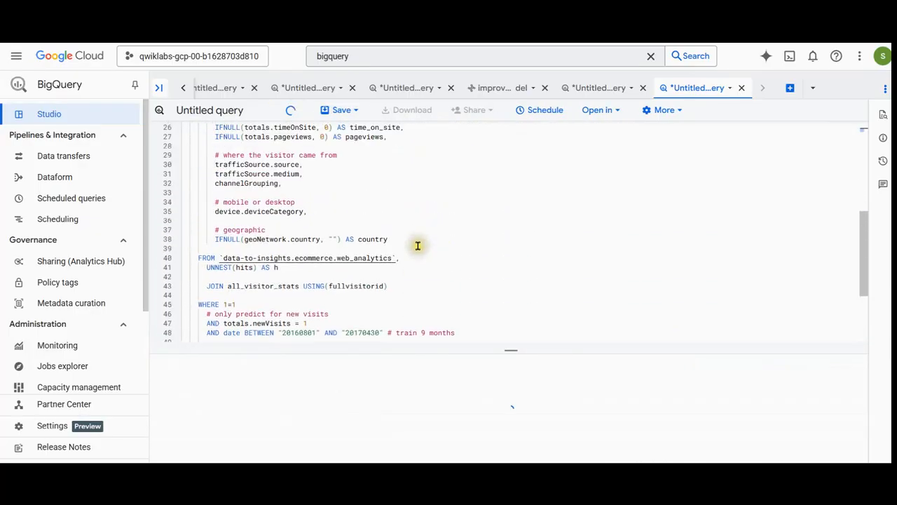
left_click_drag(464, 126, 334, 126)
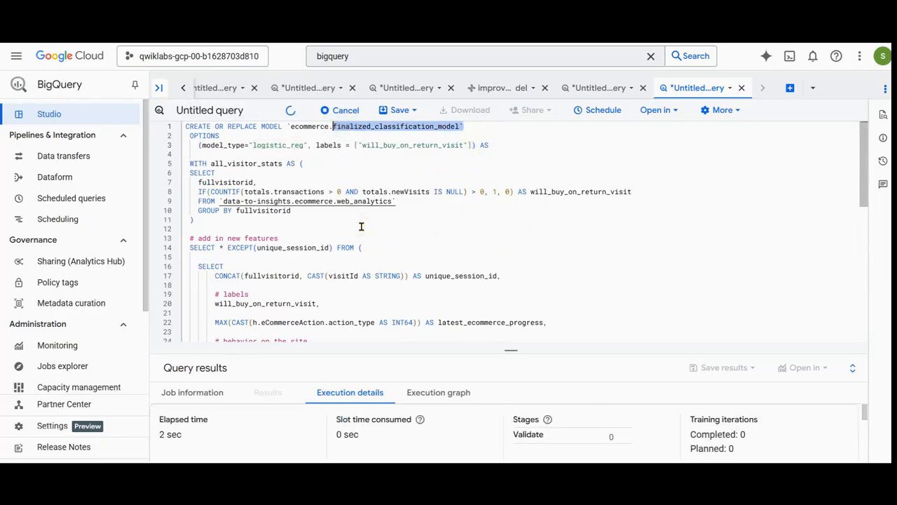
left_click(413, 198)
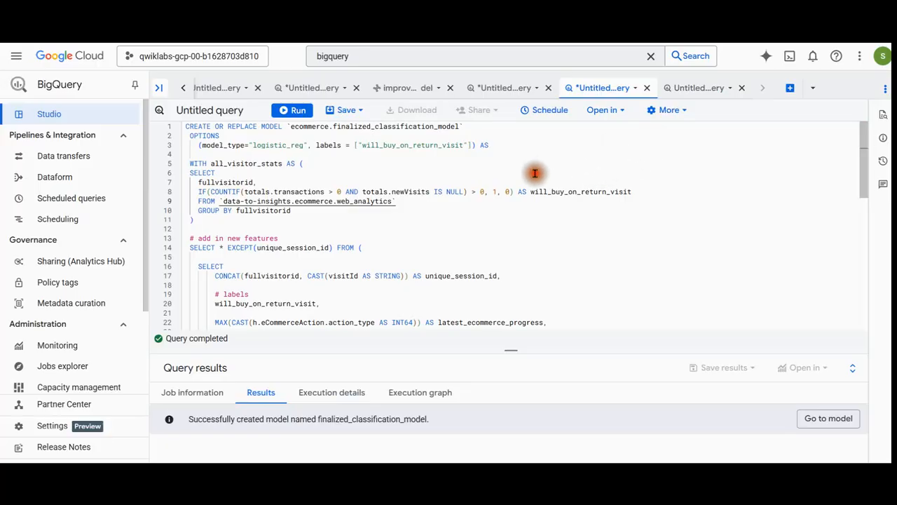
Enter and run an ML.PREDICT query in the empty query using ecommerce.finalized_classification_model, returning unique_session_id, predicted_will_buy_on_return_visit and predicted_will_buy_on_return_visit_probs.
left_click(687, 97)
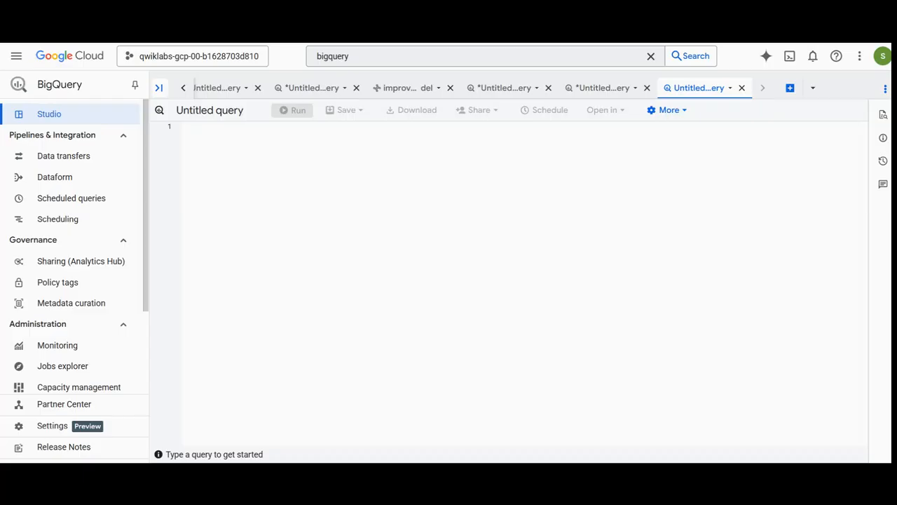
left_click(467, 215)
key("ctrl+v")
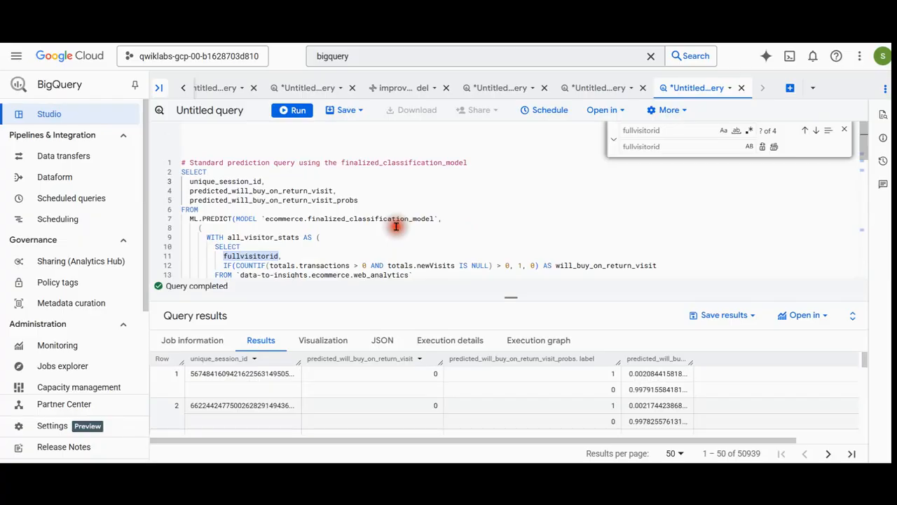
Examine the prediction query's selected columns, MODEL reference, features, date filter, GROUP BY columns and ORDER BY clause.
scroll(396, 226, "down", 3)
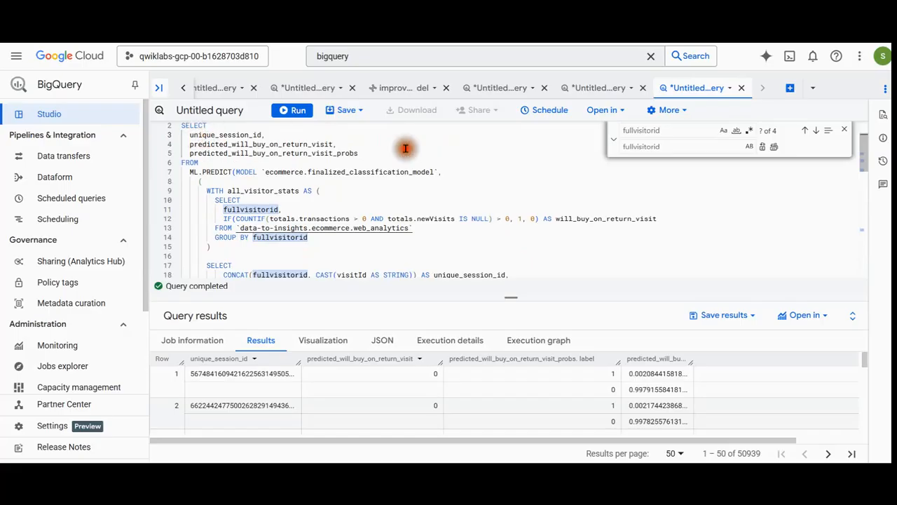
left_click_drag(190, 134, 267, 134)
left_click_drag(190, 144, 368, 152)
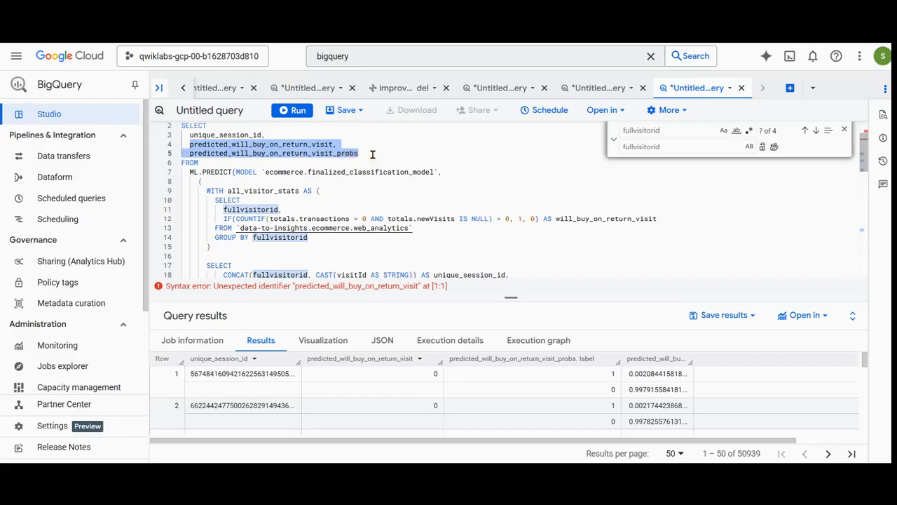
left_click(291, 210)
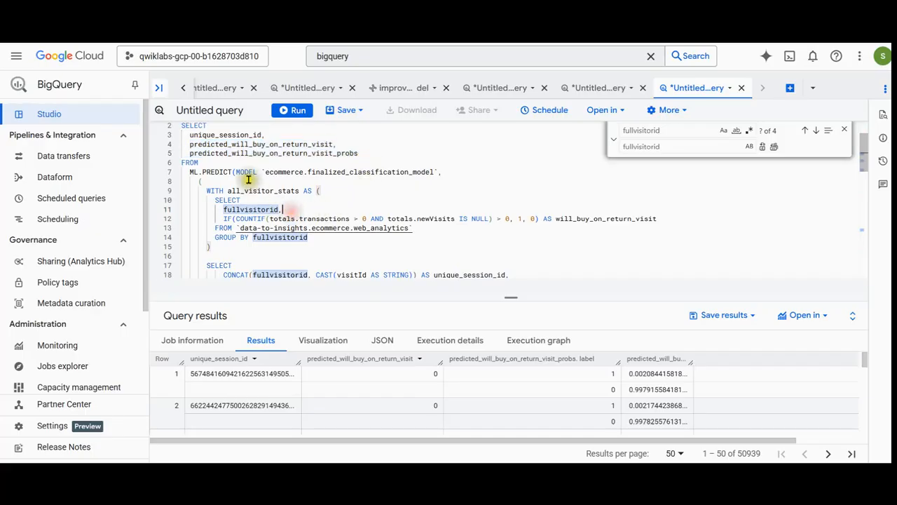
left_click_drag(236, 171, 457, 174)
scroll(446, 212, "down", 2)
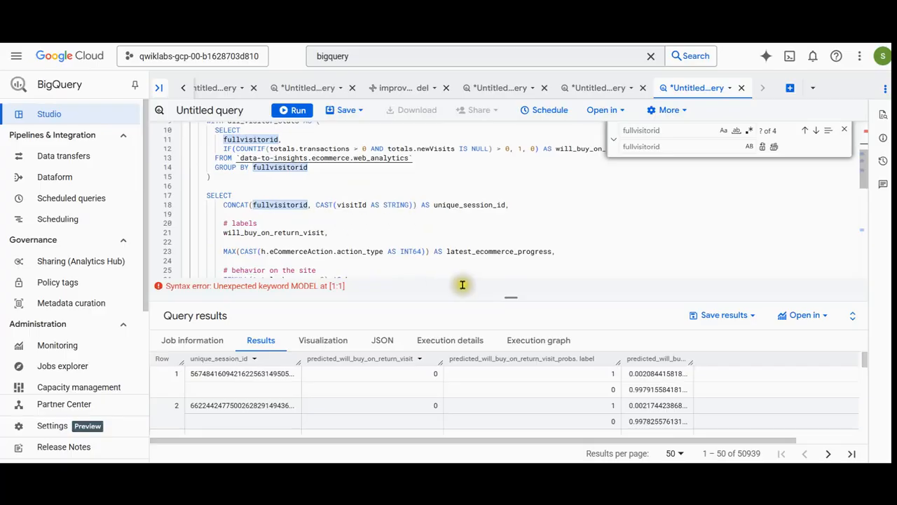
scroll(386, 231, "down", 5)
scroll(386, 230, "down", 4)
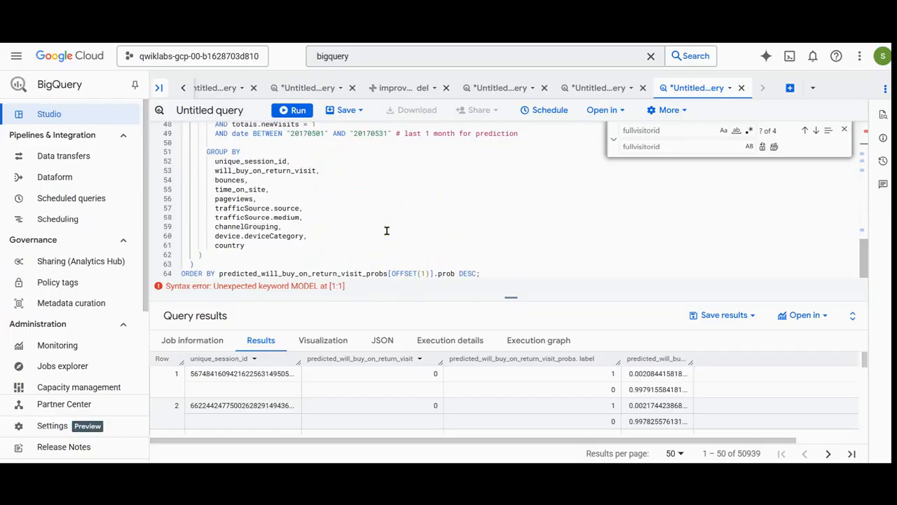
Enlarge the query results and examine the per-session purchase predictions and probabilities down to row 50.
left_click_drag(516, 298, 519, 199)
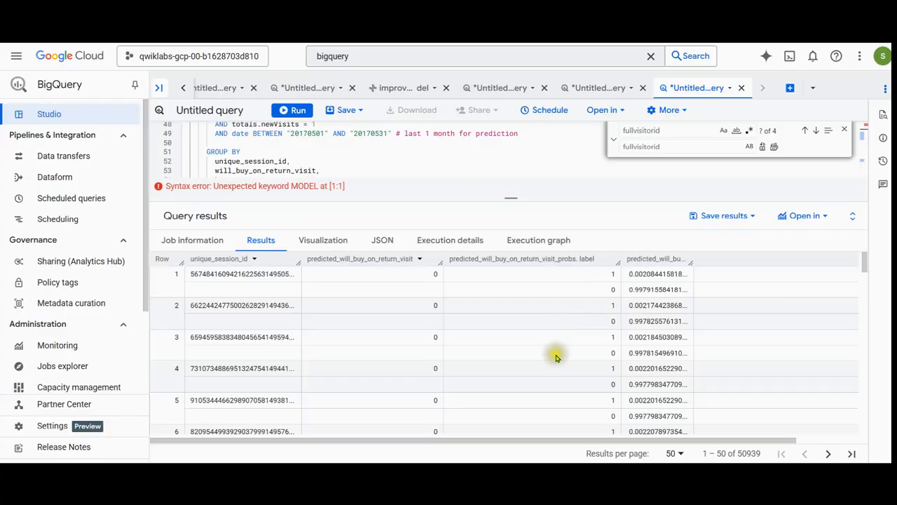
scroll(622, 359, "down", 2)
scroll(623, 360, "down", 14)
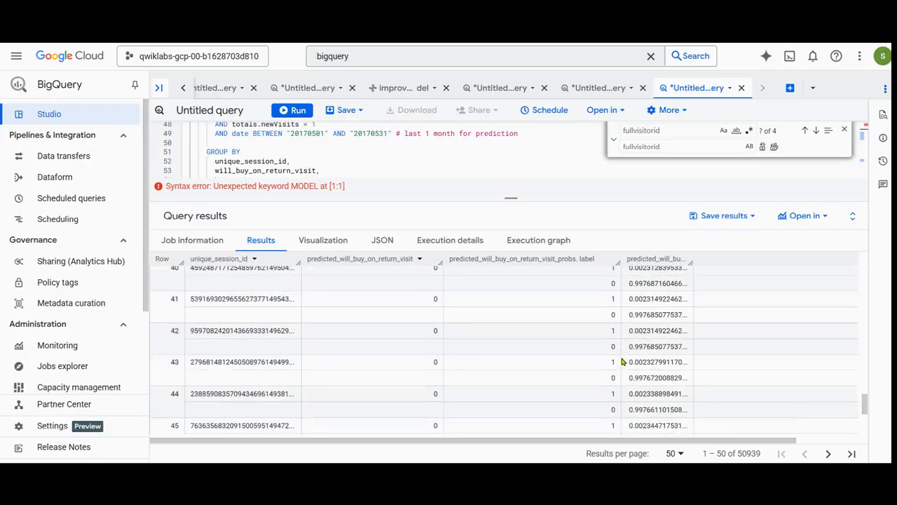
scroll(622, 361, "down", 4)
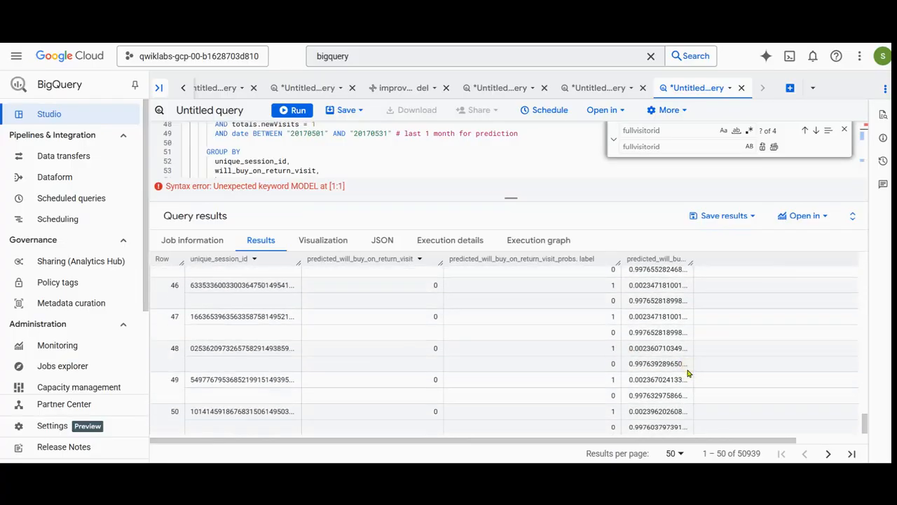